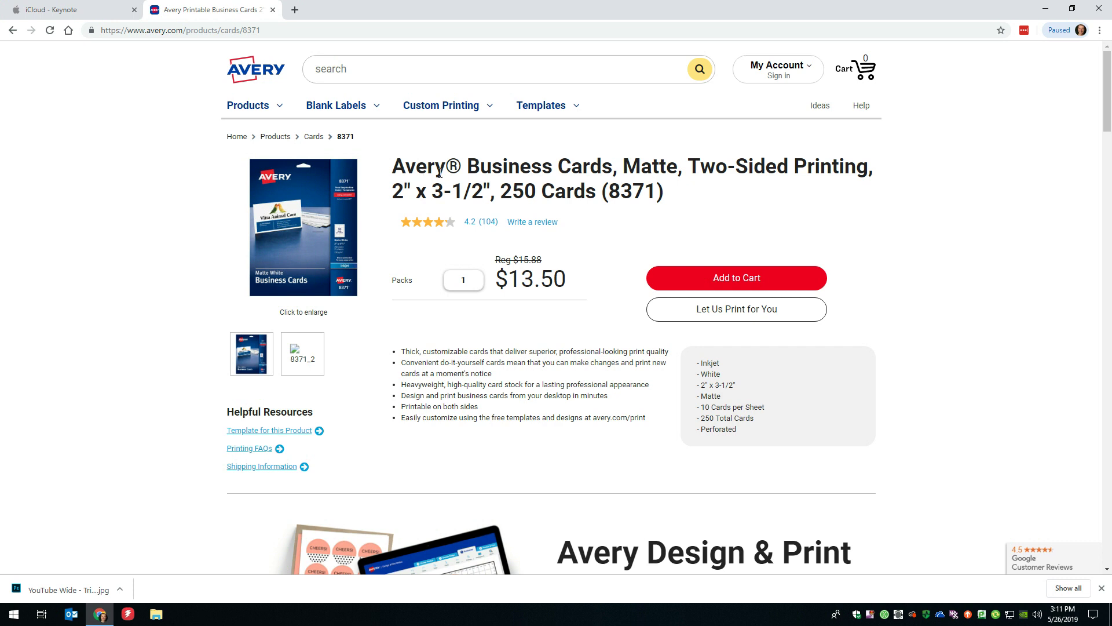
- Enlarge the Avery 8371 package photo to see the Matte White 2" x 3-1/2" cards, 10 per sheet
left_click(296, 228)
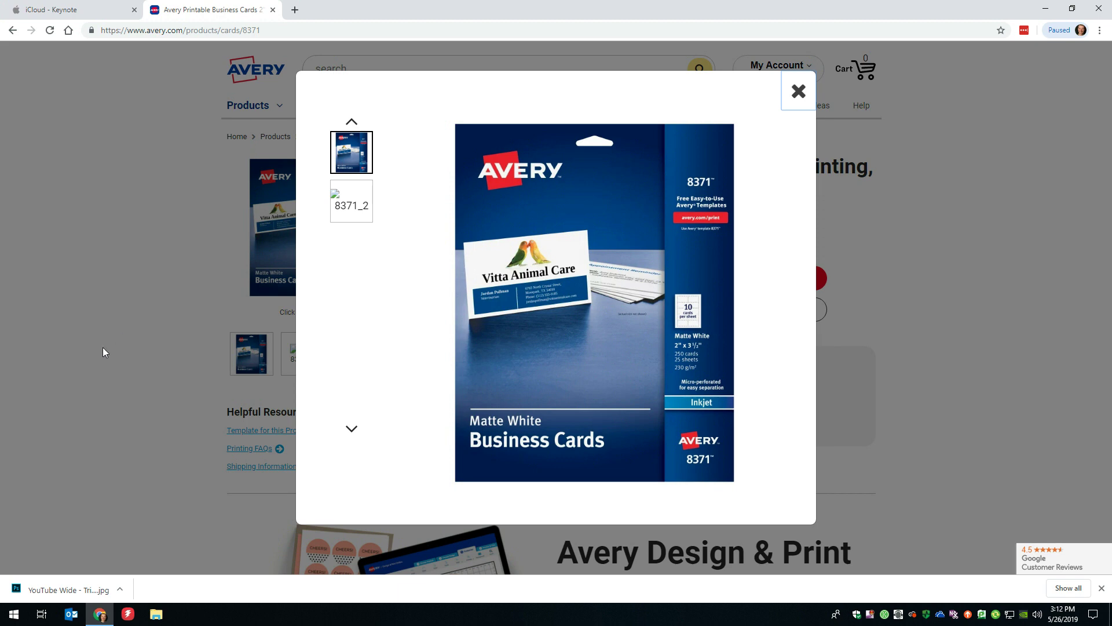
- Launch Publisher and create a blank 8.5 x 11 inch publication
left_click(16, 618)
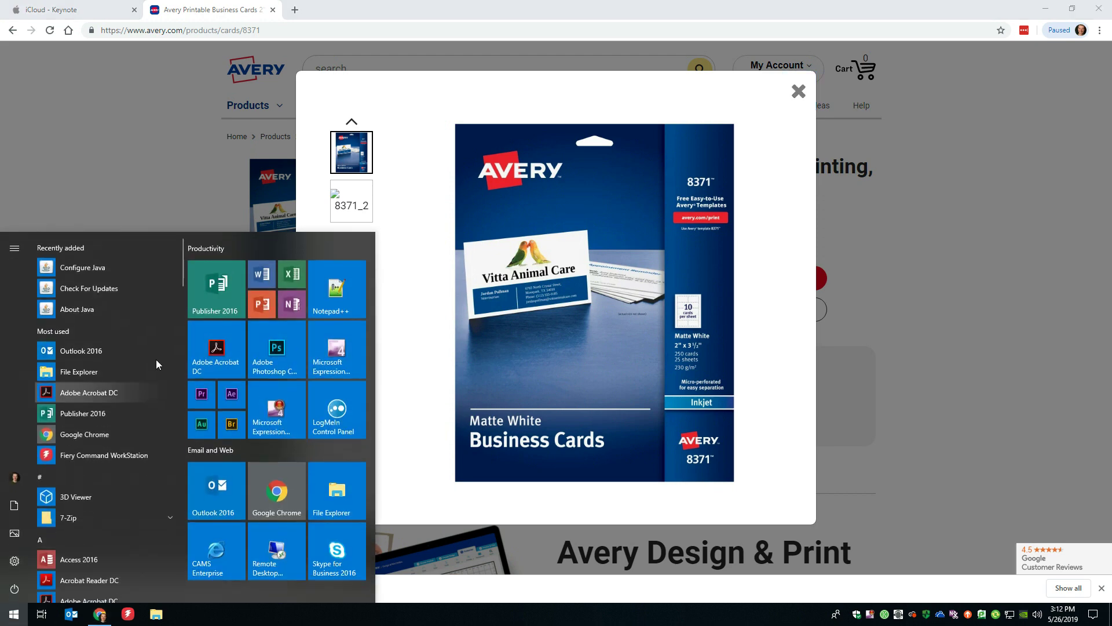
left_click(217, 304)
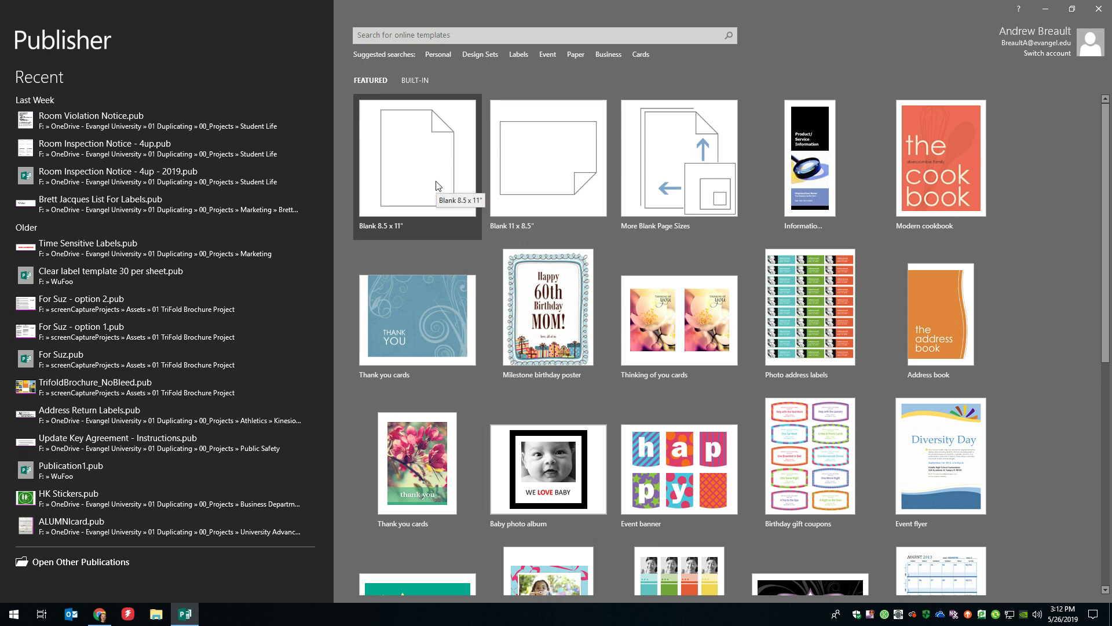
left_click(437, 185)
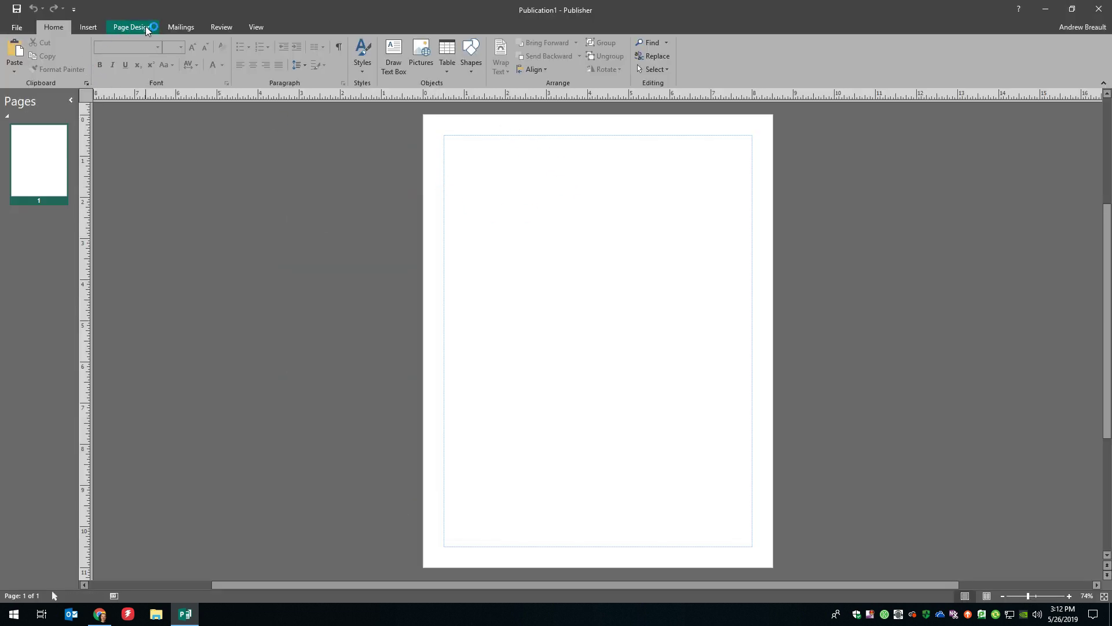
- In Page Setup, set the page size to 3.5 inches wide by 2 inches high
left_click(145, 28)
left_click(146, 68)
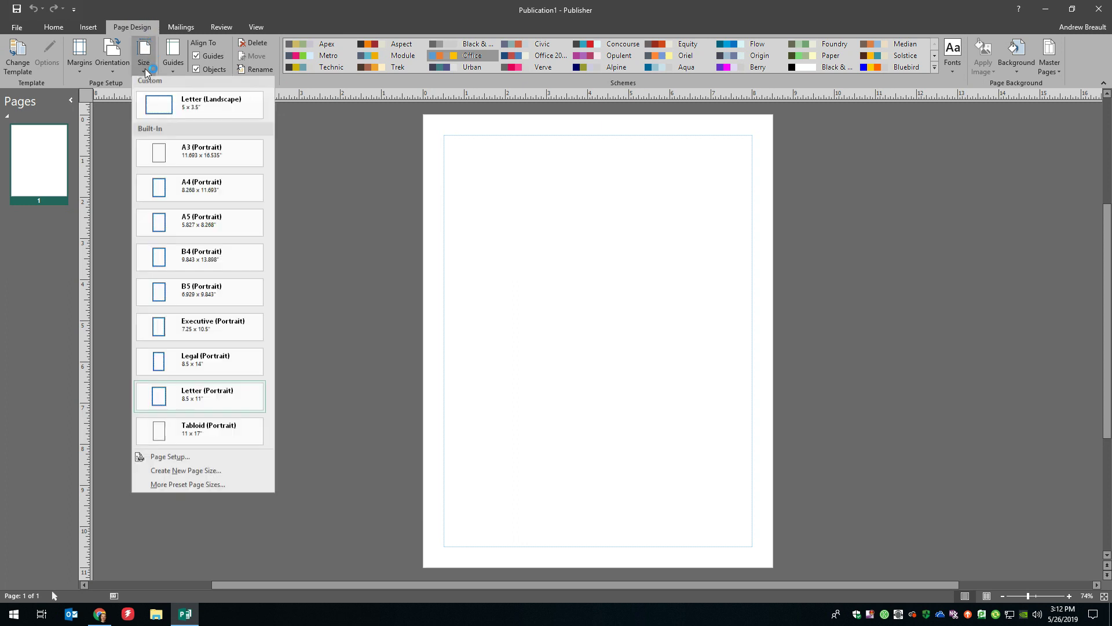
left_click(189, 461)
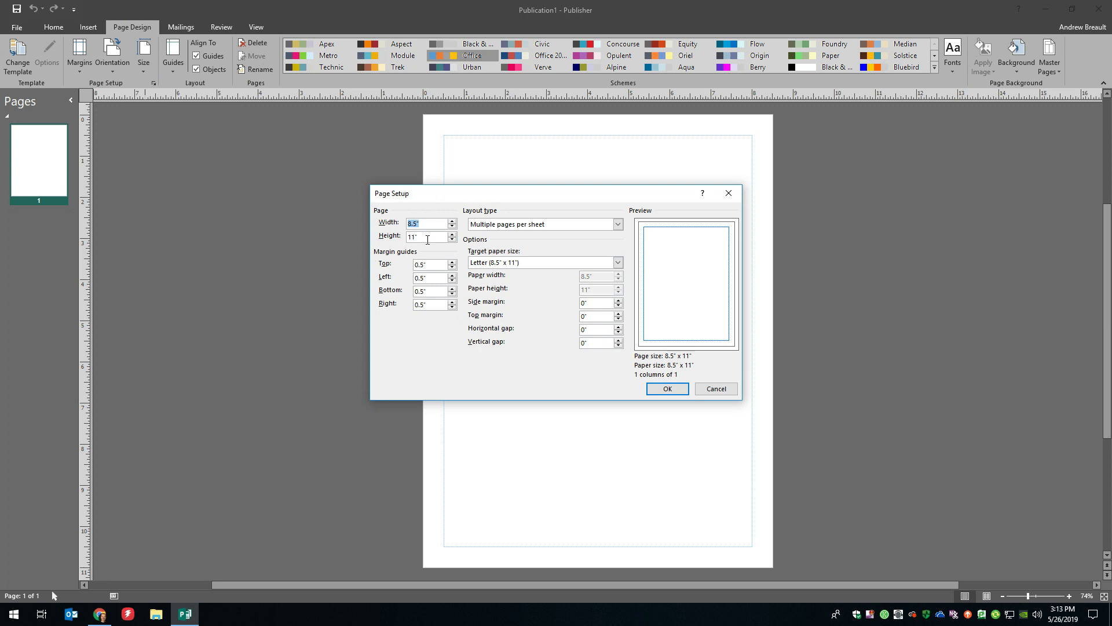
type("3.5")
key("Tab")
type("2")
left_click(428, 226)
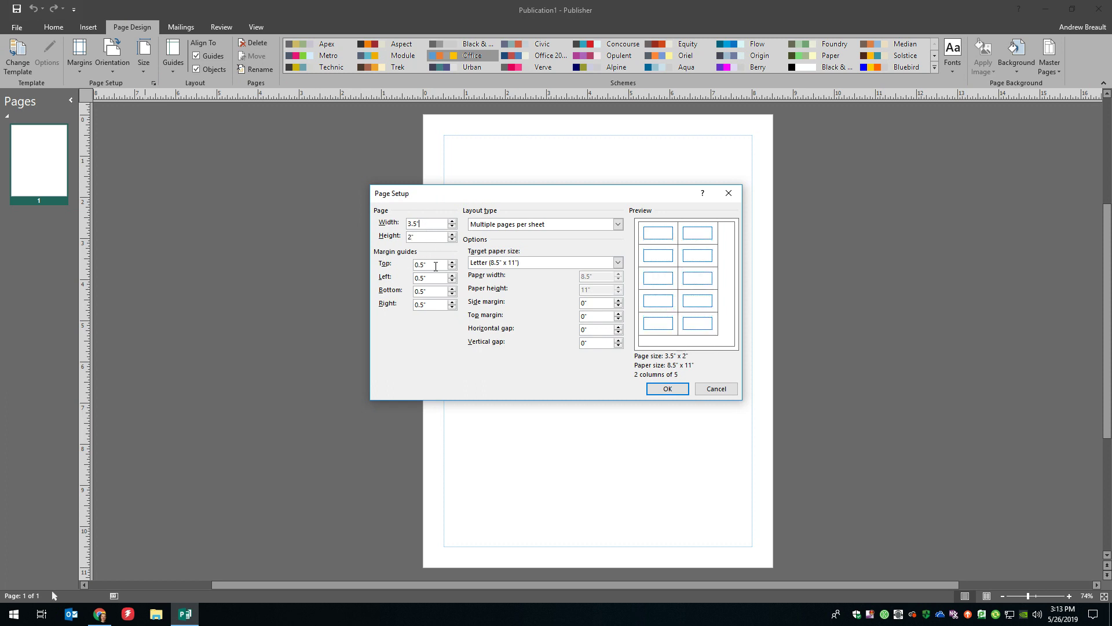
- Set all four margin guides to 0.125 inch
double_click(437, 264)
type(".125")
key("Tab")
type(".125")
key("Tab")
type(".125")
key("Tab")
type(".125")
left_click(442, 293)
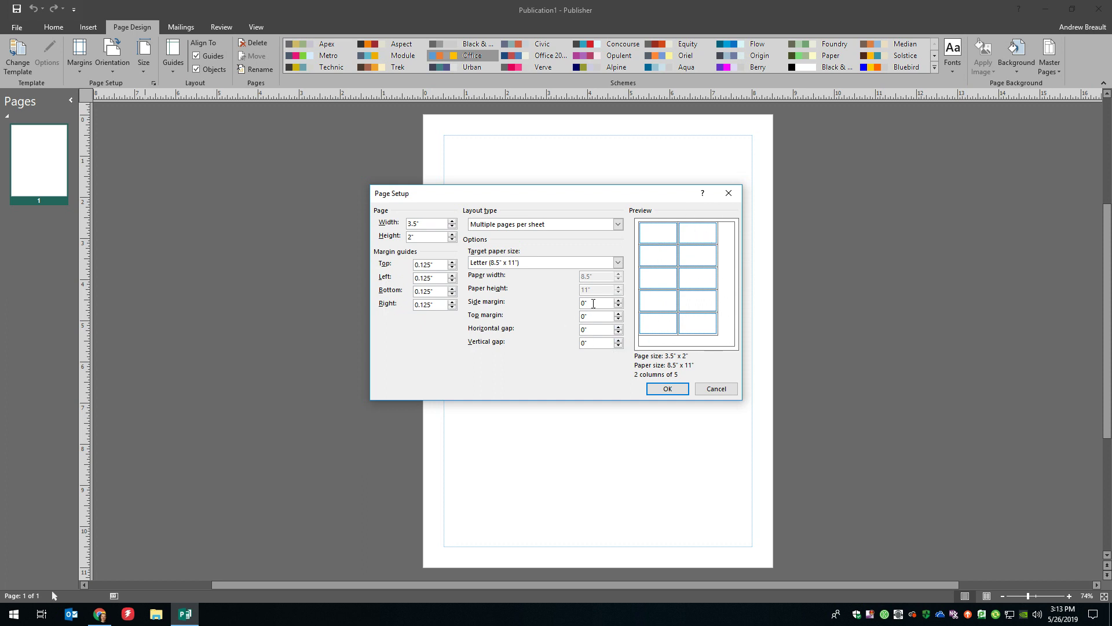
double_click(594, 303)
- Set the sheet's side margin to 0.75 inch and top margin to 0.5 inch, then check the Avery page
type(".75")
left_click(588, 329)
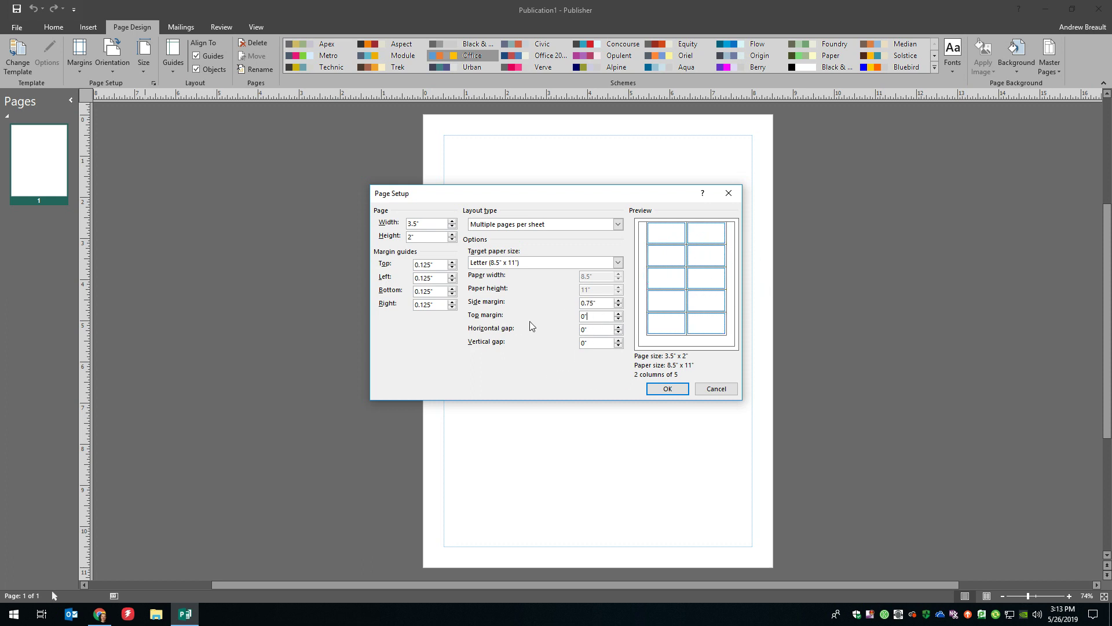
left_click(588, 316)
double_click(586, 316)
type(".5")
left_click(600, 329)
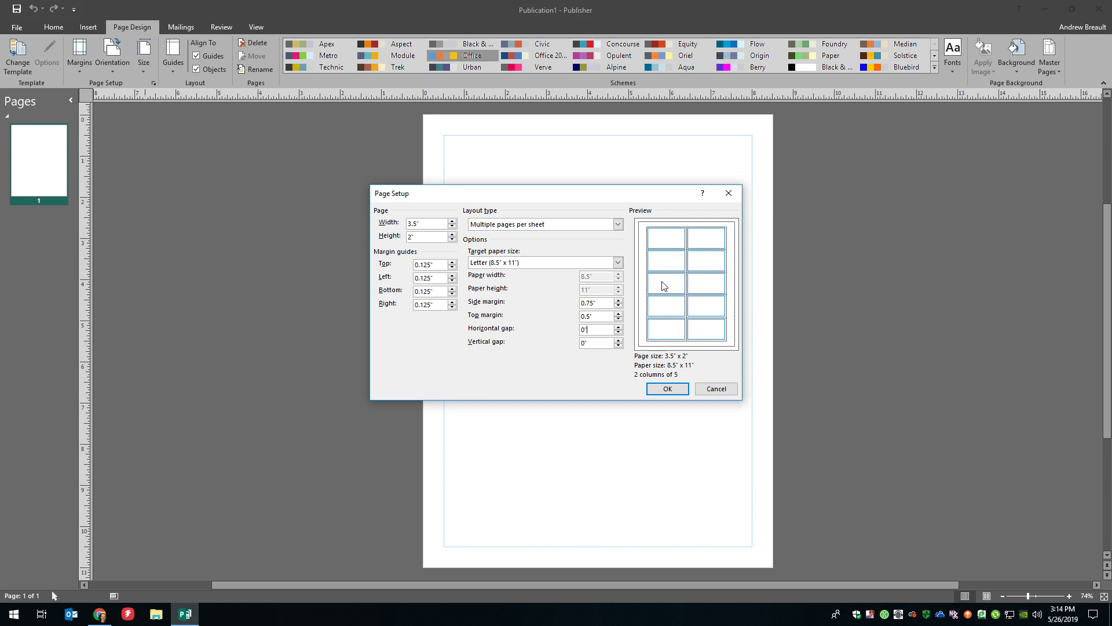
key("super+Tab")
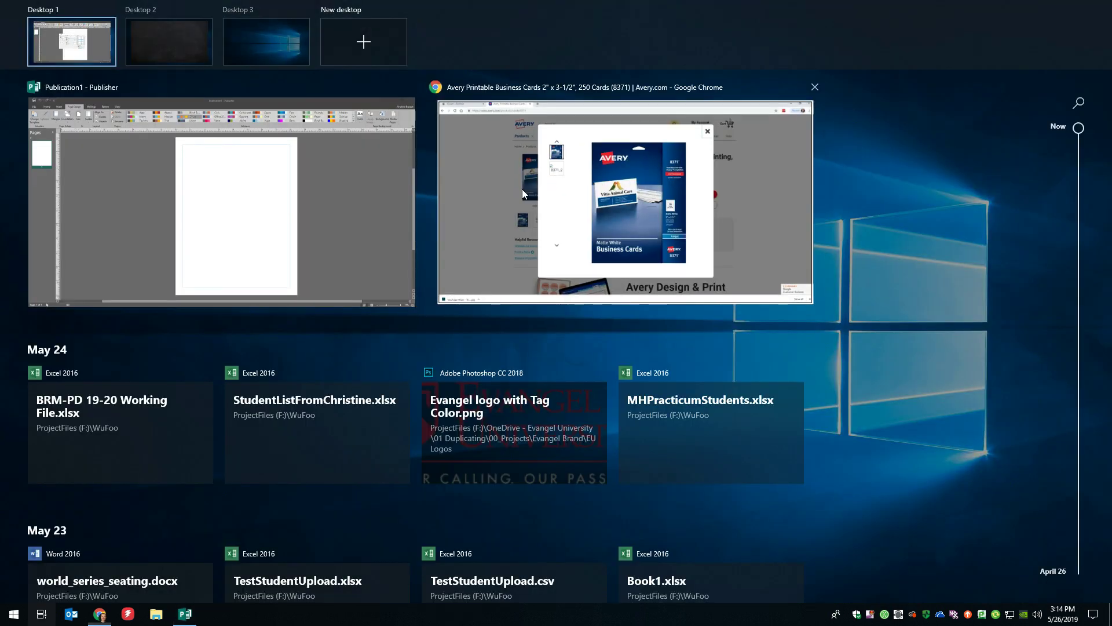
left_click(523, 188)
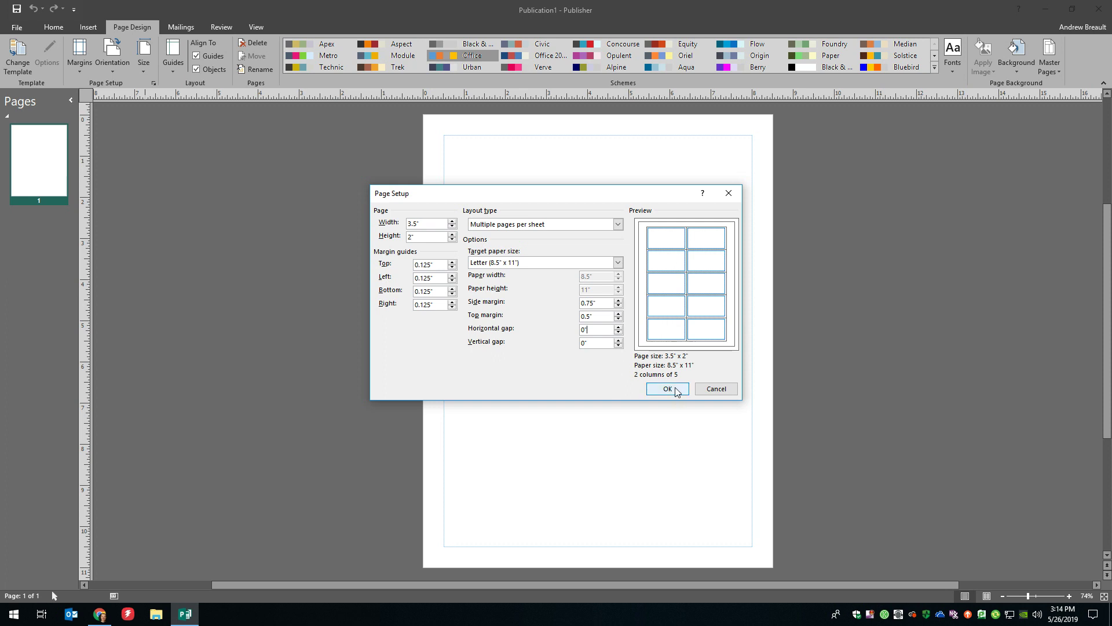
- Apply the card layout and draw an outline-free 3.25" x 0.87" blue rectangle across the card's lower band
left_click(667, 389)
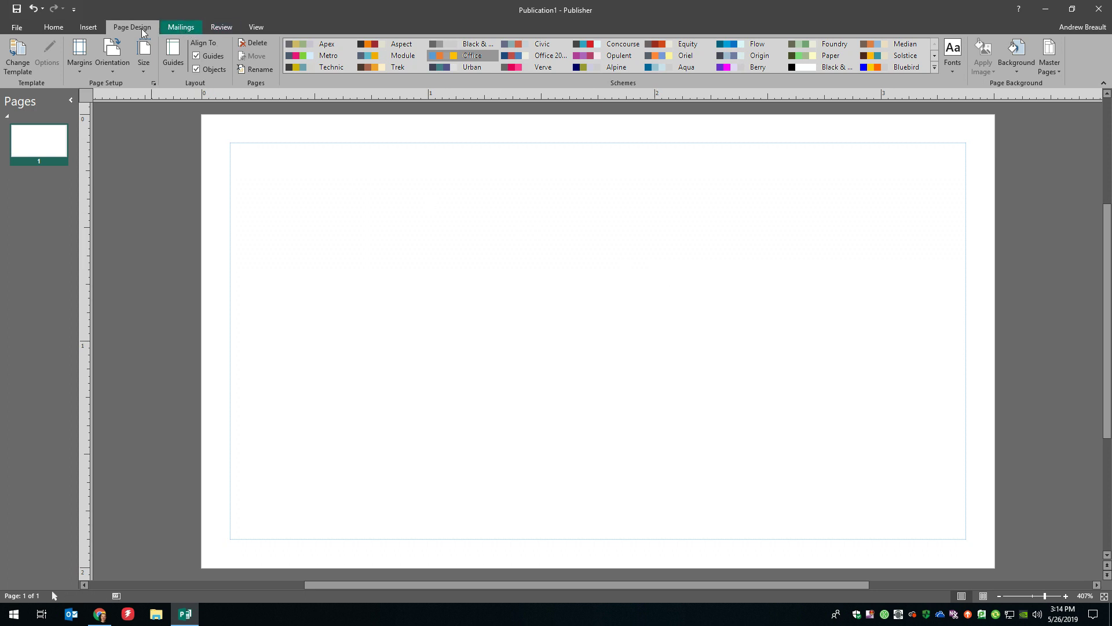
left_click(53, 28)
left_click(471, 55)
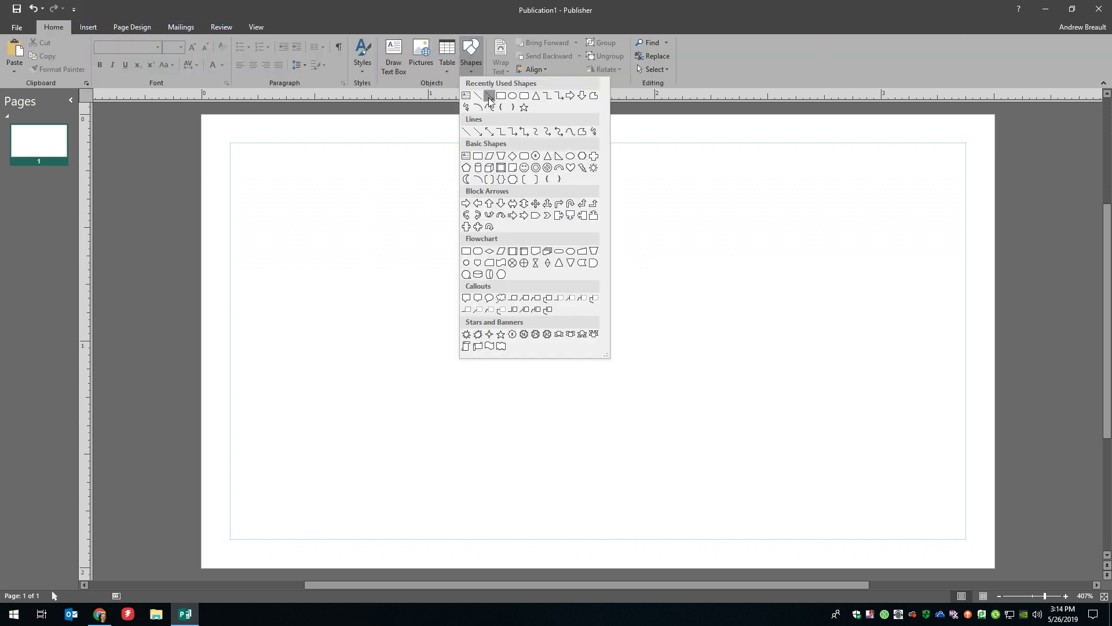
left_click(499, 97)
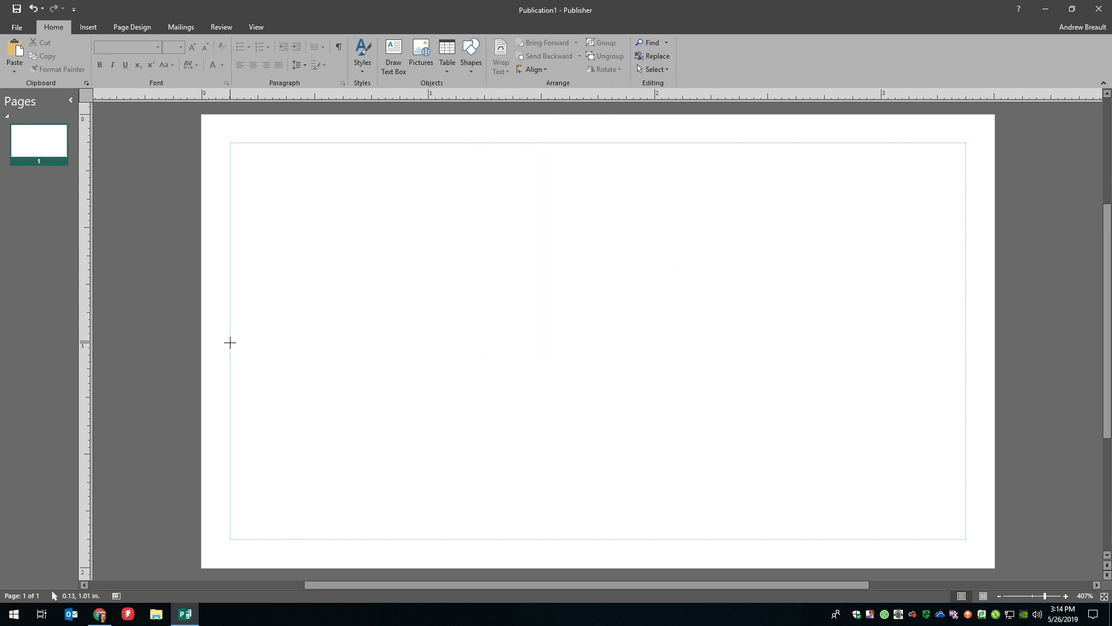
mouse_move(230, 342)
left_mouse_down()
mouse_move(603, 522)
mouse_move(781, 526)
mouse_move(924, 510)
mouse_move(981, 527)
mouse_move(966, 526)
mouse_move(966, 540)
left_mouse_up()
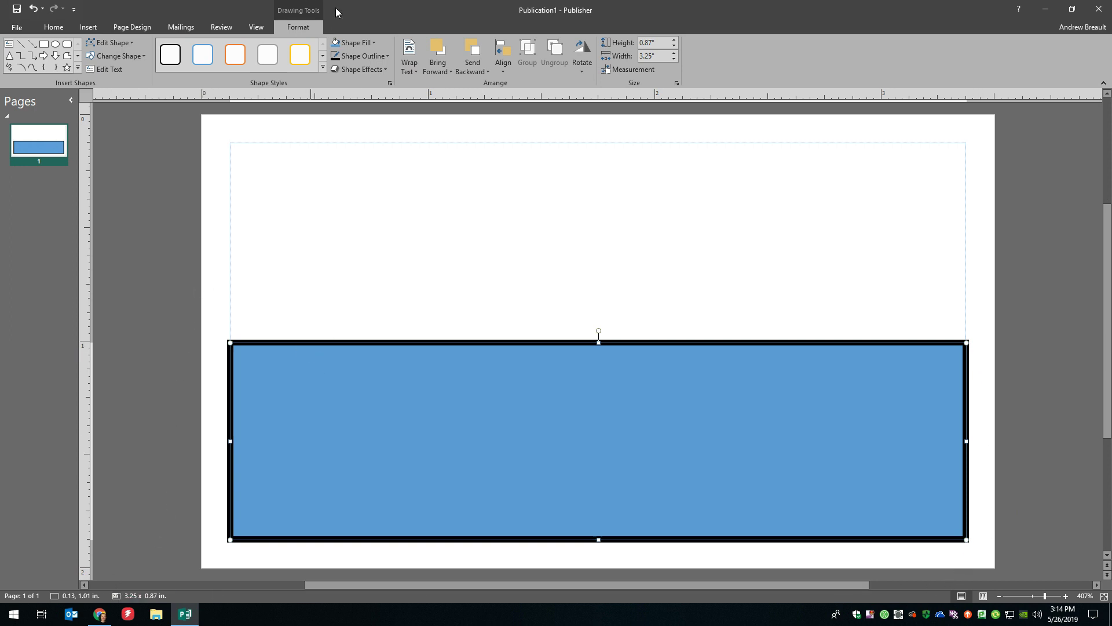
left_click(373, 57)
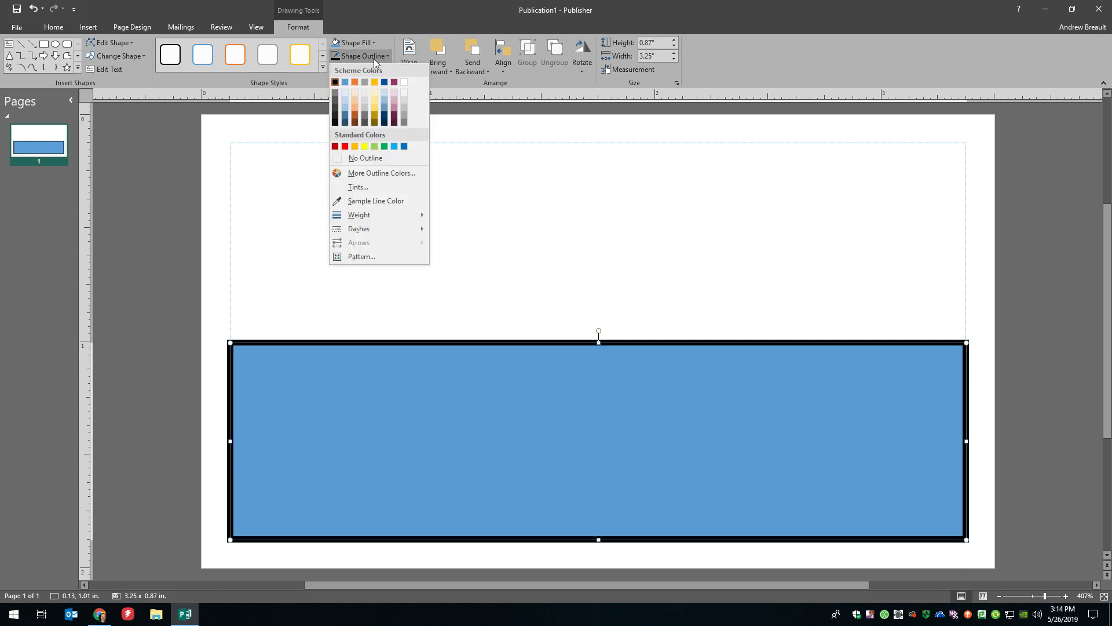
left_click(367, 158)
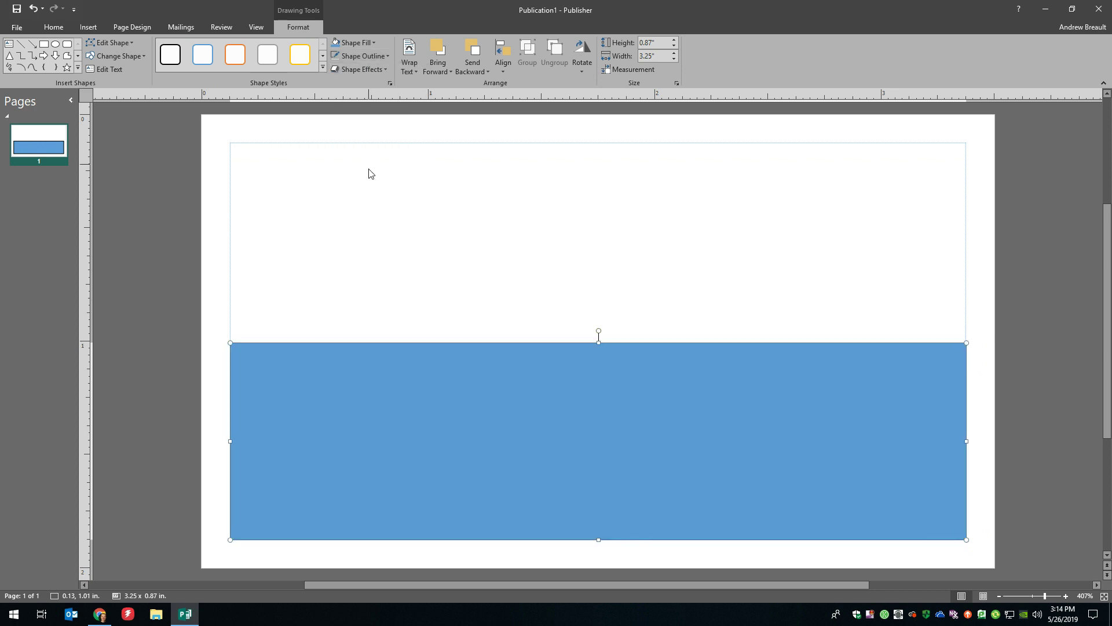
left_click(1019, 400)
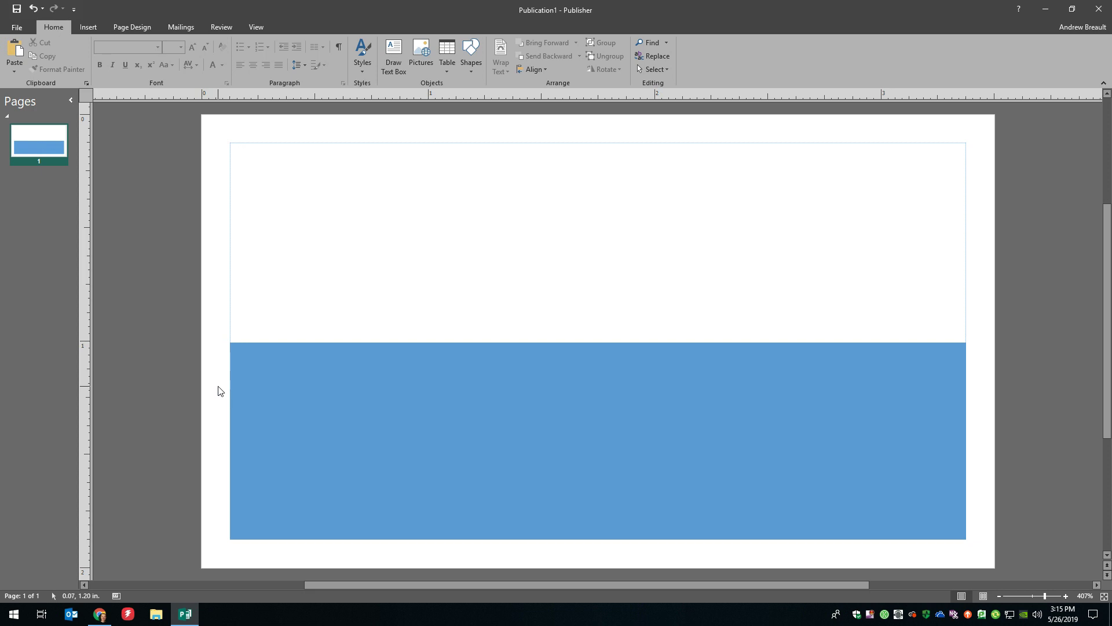
left_click(388, 419)
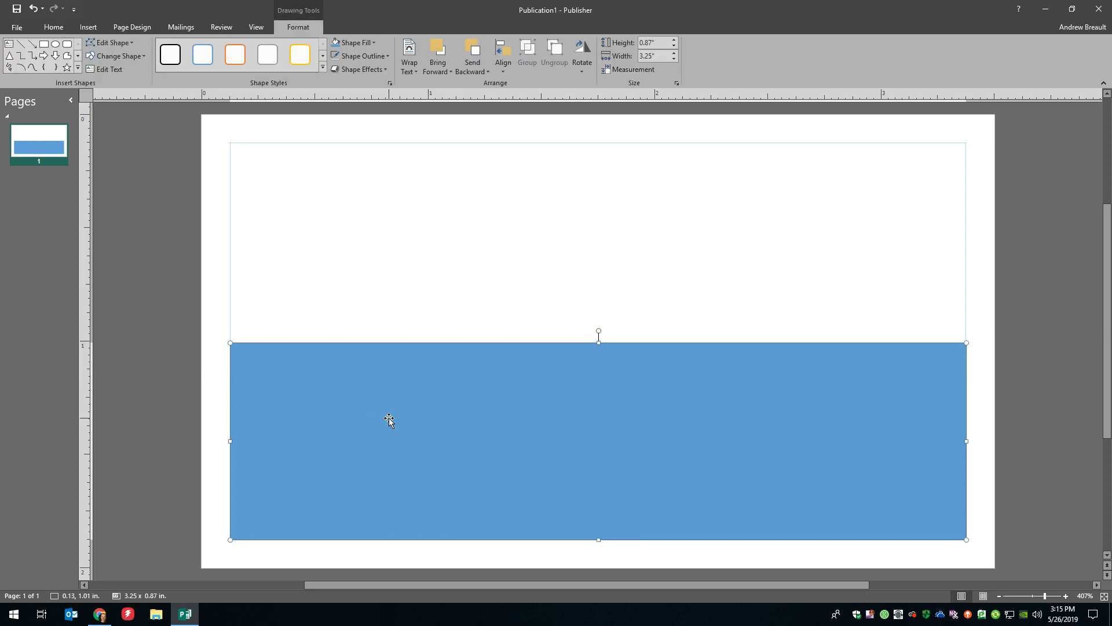
key("alt+Right")
key("alt+Right")
key("alt+Right")
key("alt+Right")
key("alt+Right")
key("alt+Right")
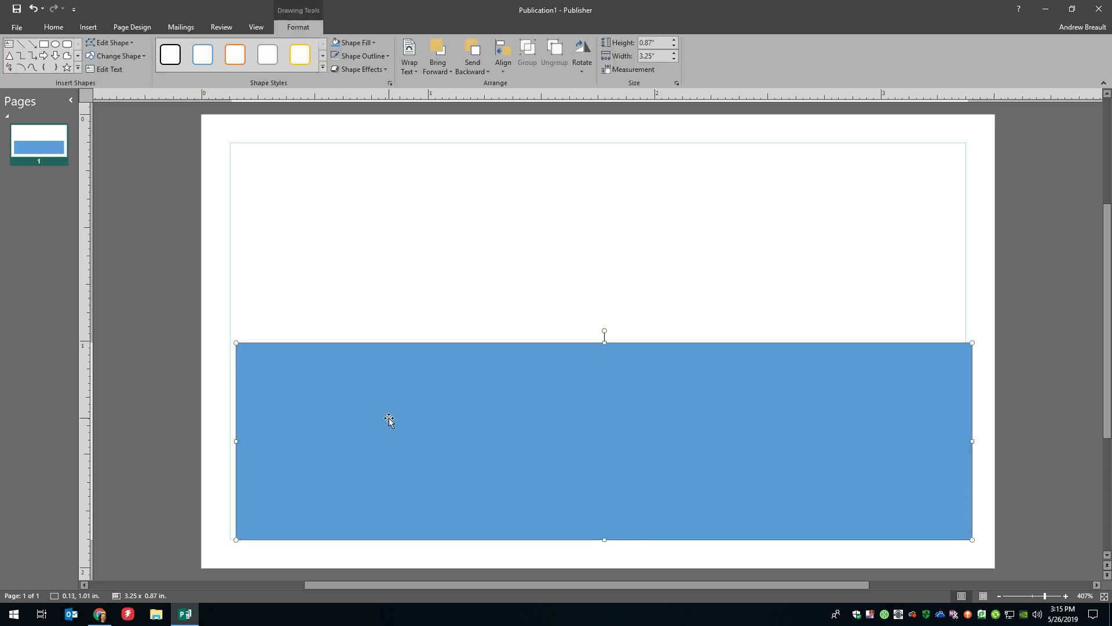
key("alt+Down")
key("alt+Down")
key("alt+Down")
key("alt+Down")
key("alt+Down")
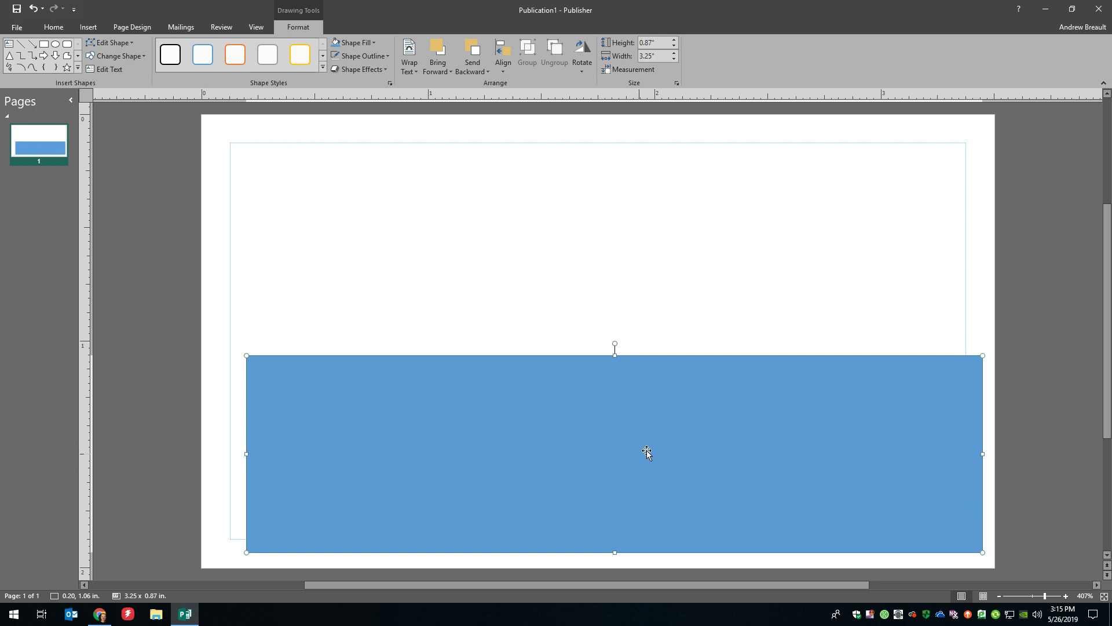
left_click_drag(650, 448, 634, 436)
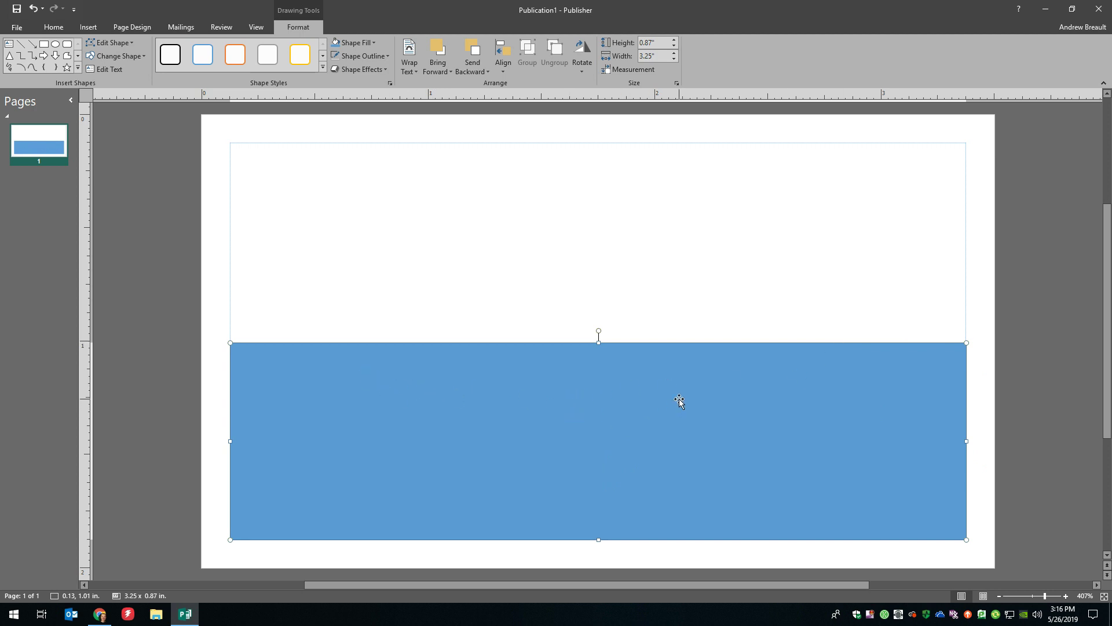
mouse_move(669, 400)
left_mouse_down()
mouse_move(682, 415)
mouse_move(656, 409)
left_mouse_up()
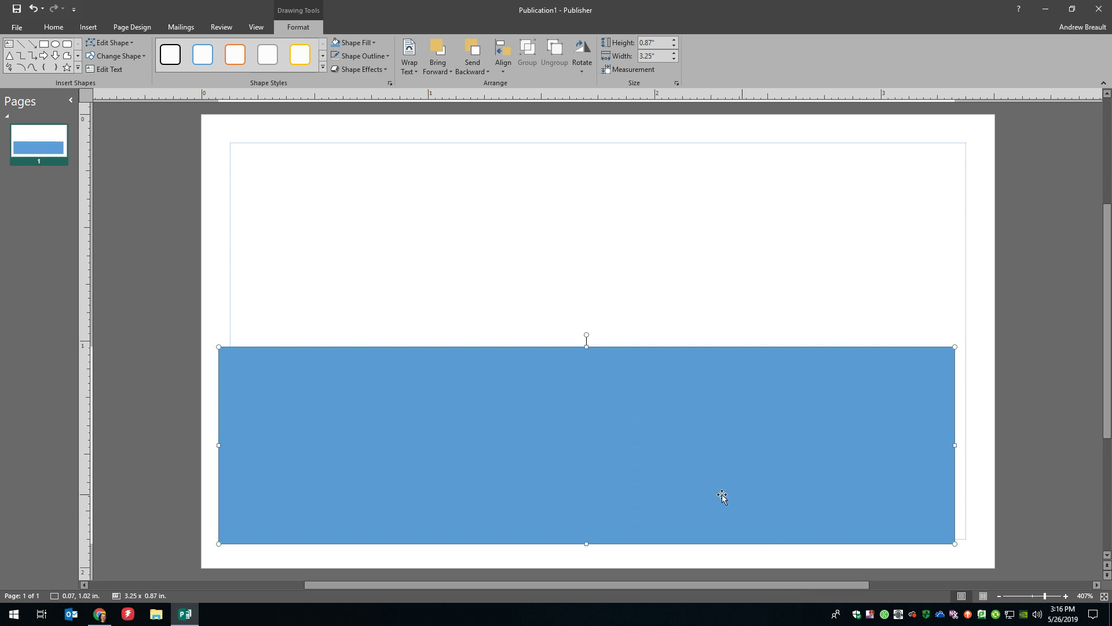
left_click_drag(341, 396, 351, 393)
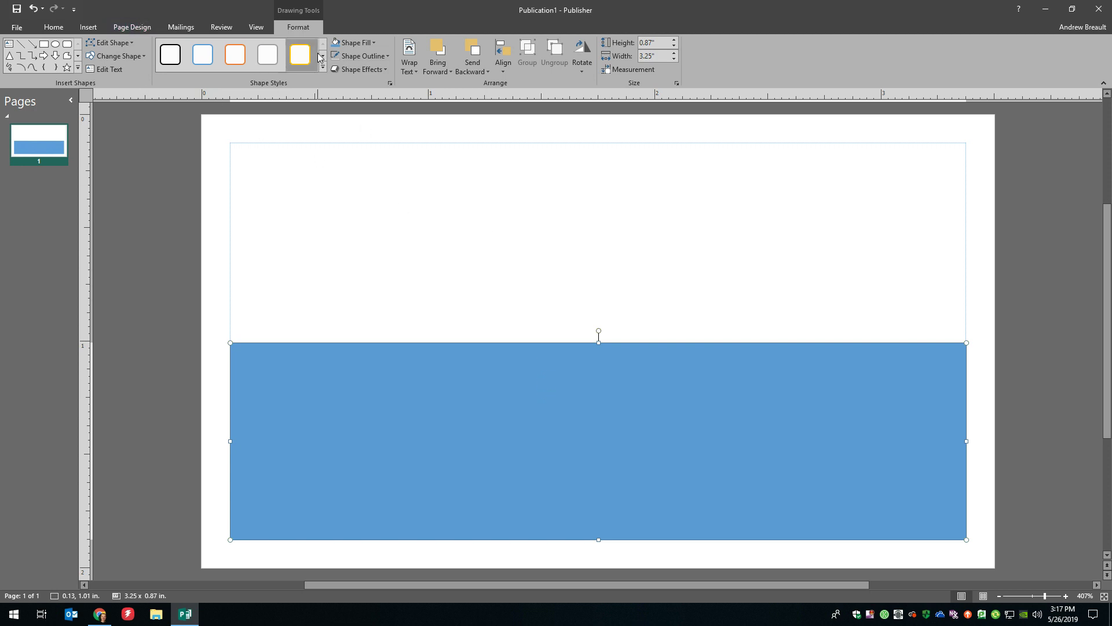
- Choose None for the page margins so the margin guides disappear
left_click(132, 27)
left_click(81, 61)
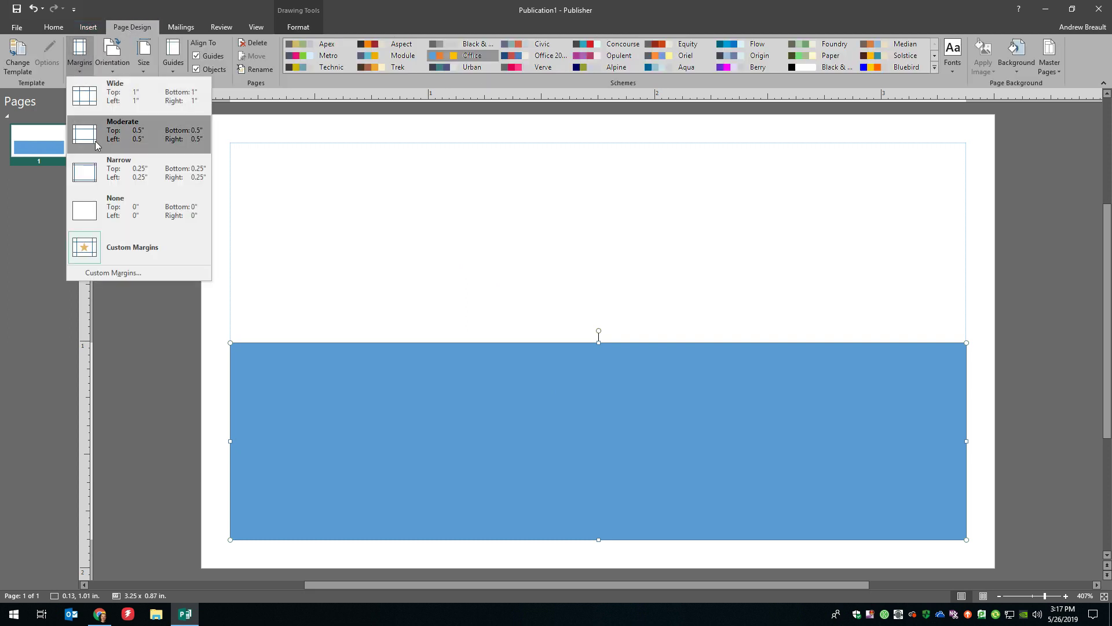
left_click(94, 210)
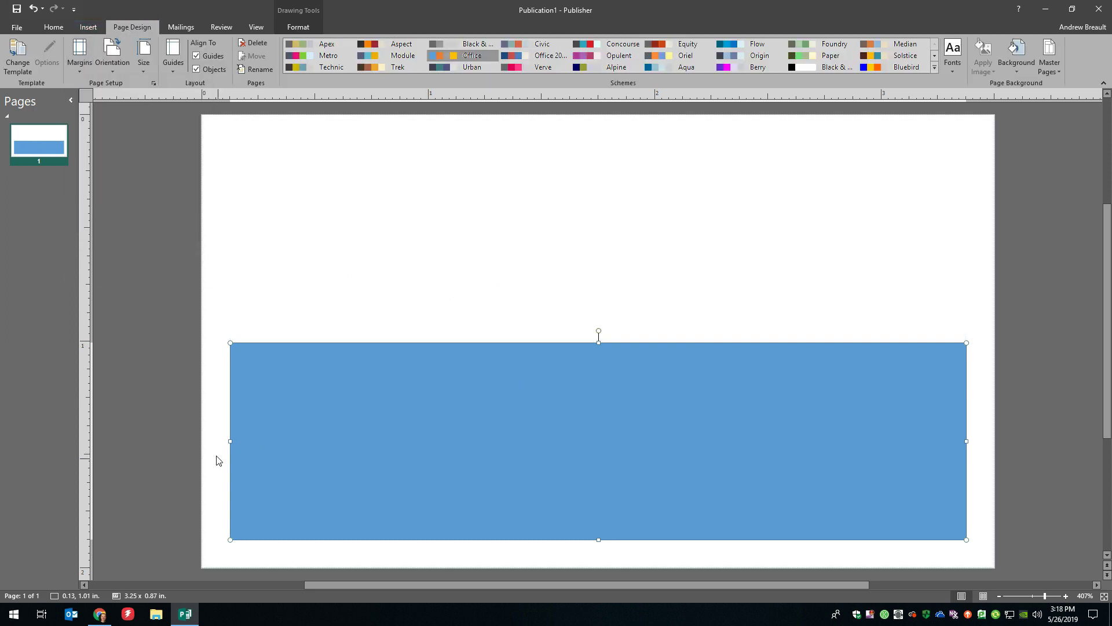
- Widen the blue bar past the left and right page edges to 3.80 inches
left_click_drag(229, 441, 169, 441)
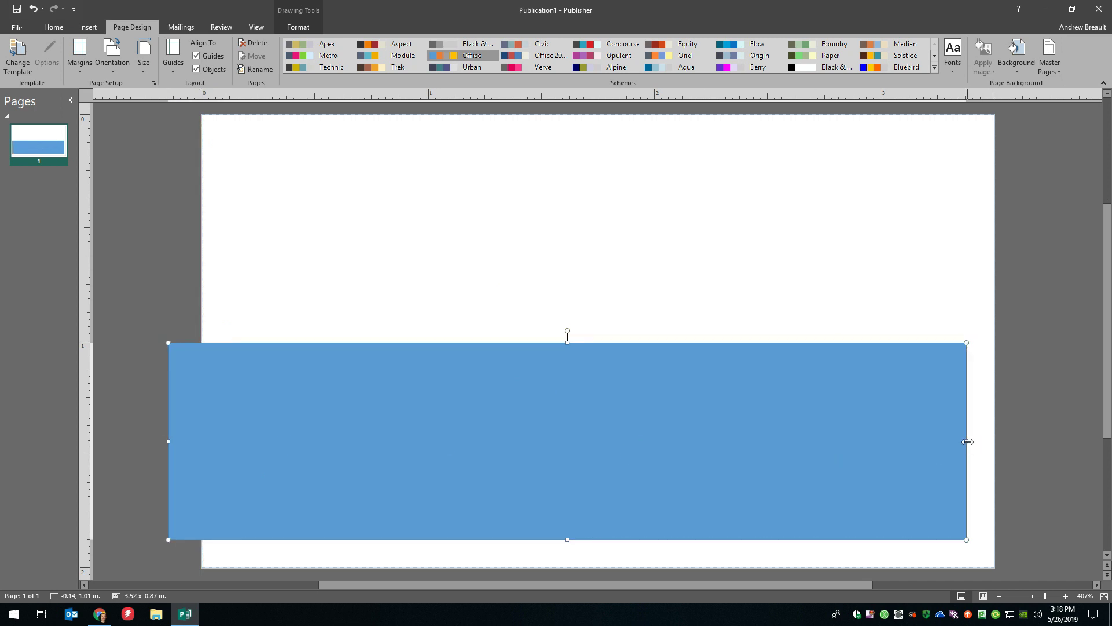
left_click_drag(966, 441, 1028, 434)
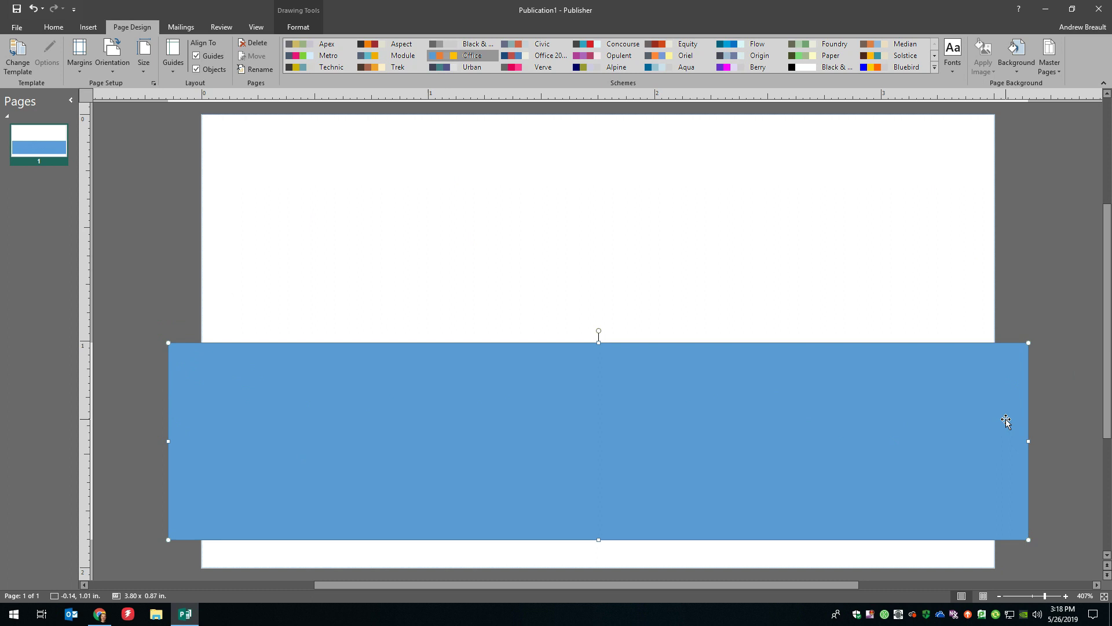
- Preview the card sheet for printing, then create a new blank 8.5 x 11 inch publication
key("ctrl+p")
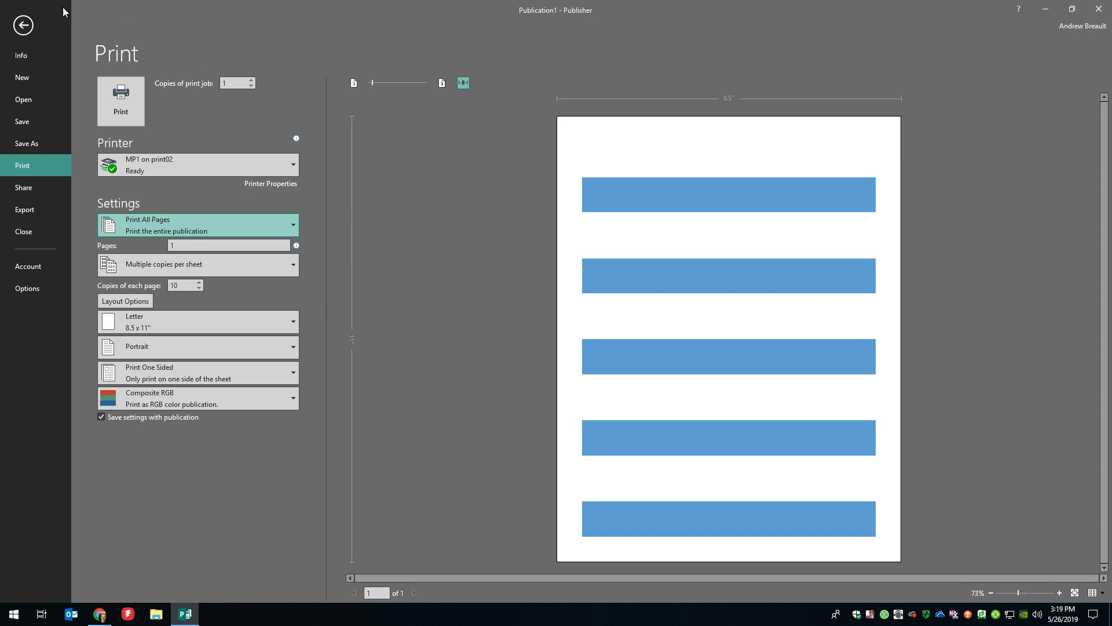
left_click(25, 26)
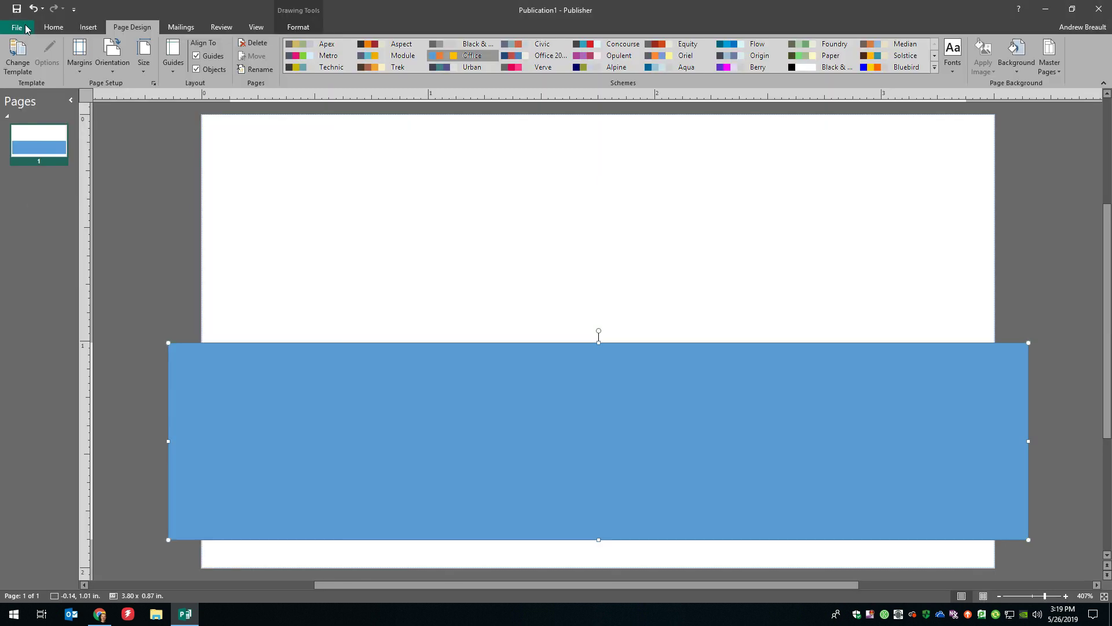
left_click(15, 28)
left_click(32, 77)
left_click(174, 207)
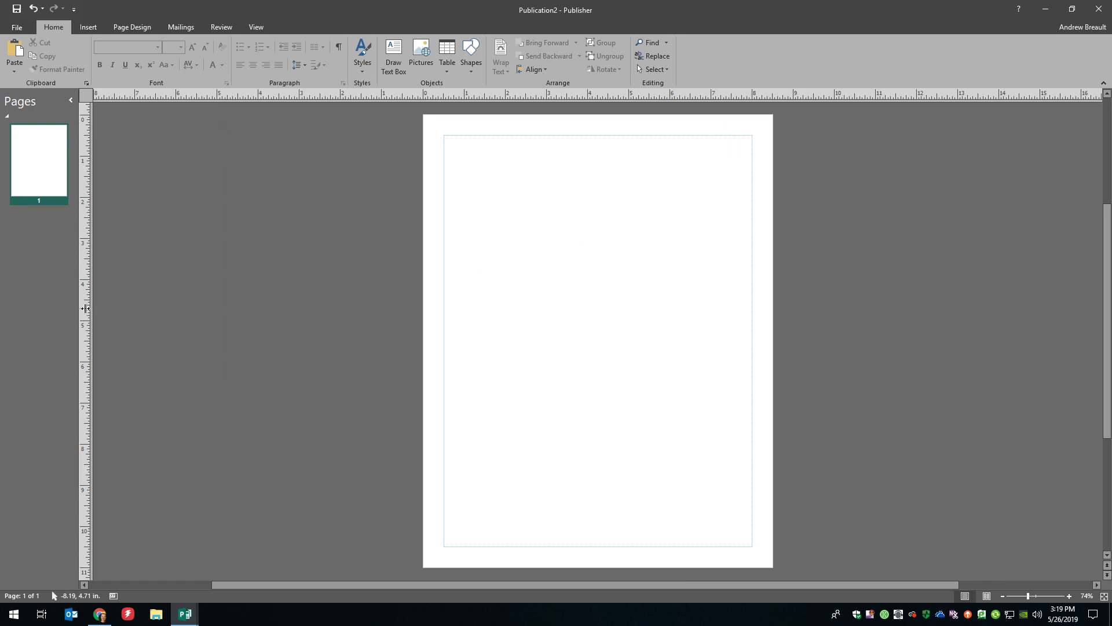
- Drag a vertical ruler guide to the page centre, about 4.25 inches across
left_click_drag(85, 306, 597, 156)
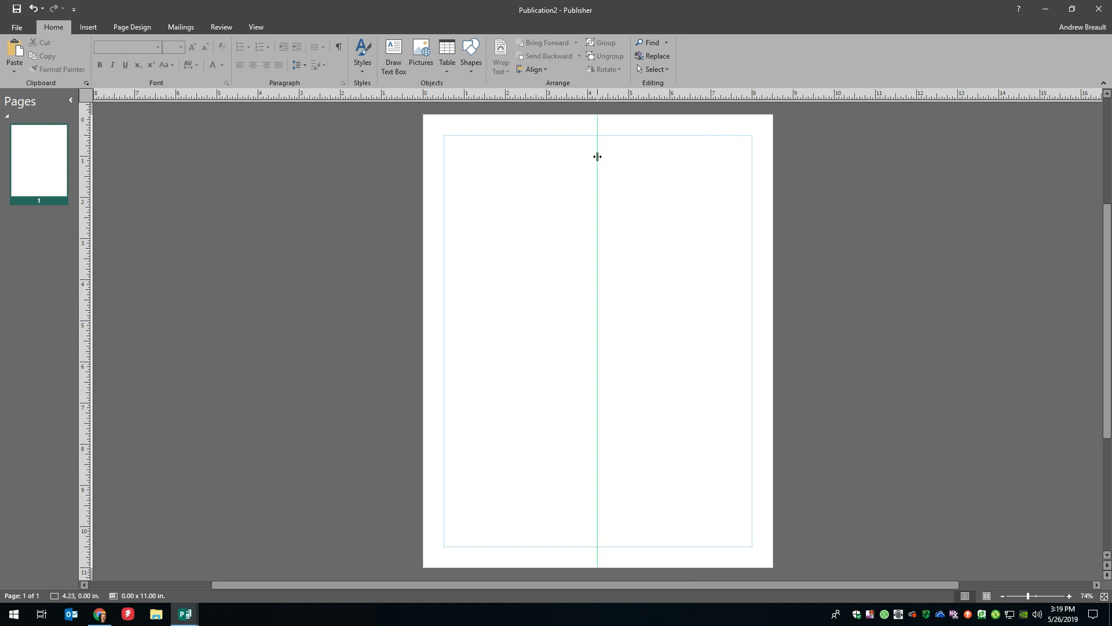
left_click_drag(598, 157, 597, 157)
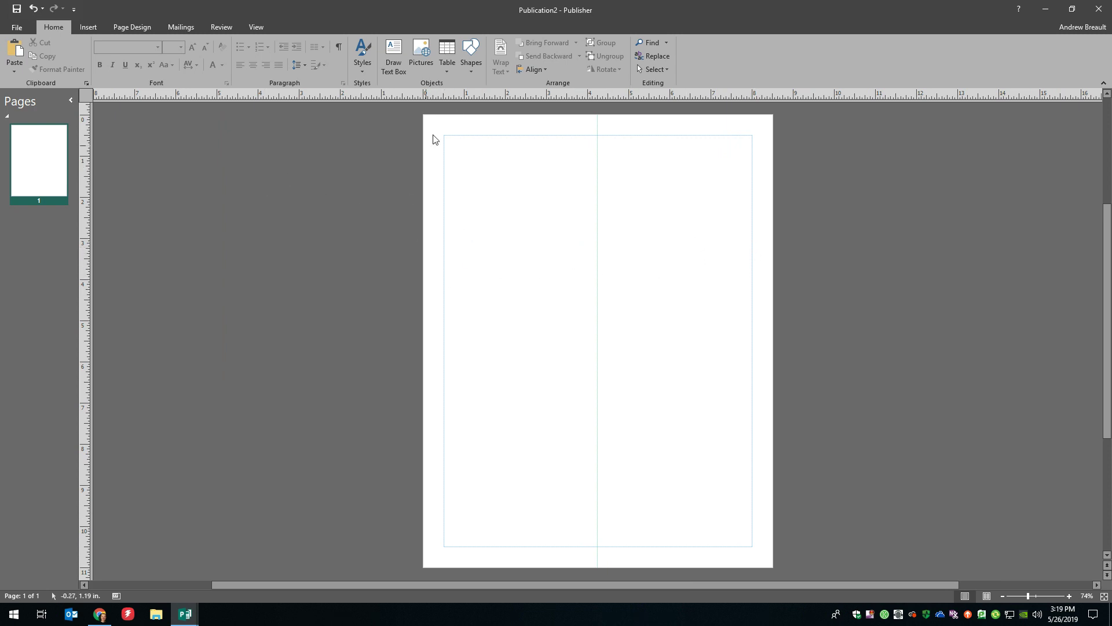
- Set custom left and right margins of 0.75 inch on Publication2
left_click(145, 31)
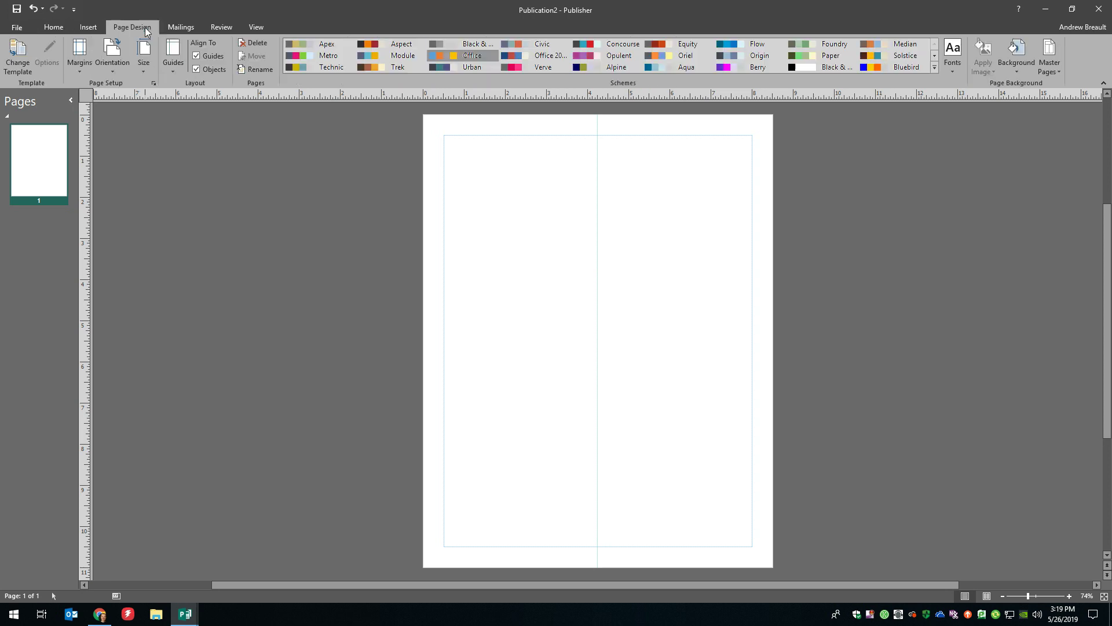
left_click(80, 67)
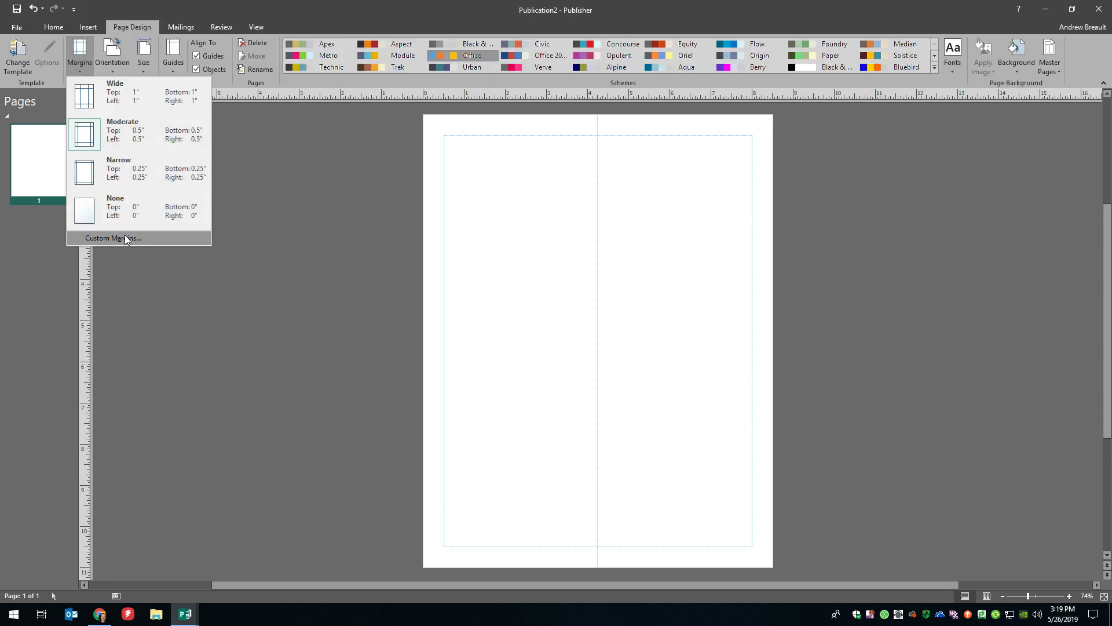
left_click(131, 238)
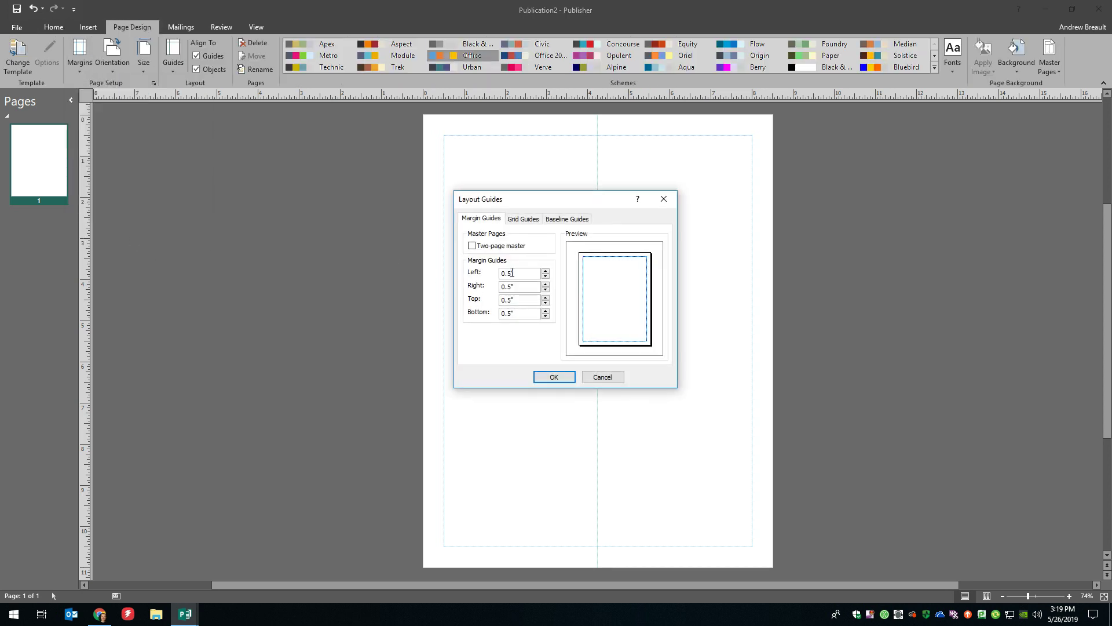
left_click_drag(522, 277, 484, 277)
type(".")
left_click(528, 287)
left_click_drag(525, 287, 483, 300)
type(".")
left_click(544, 380)
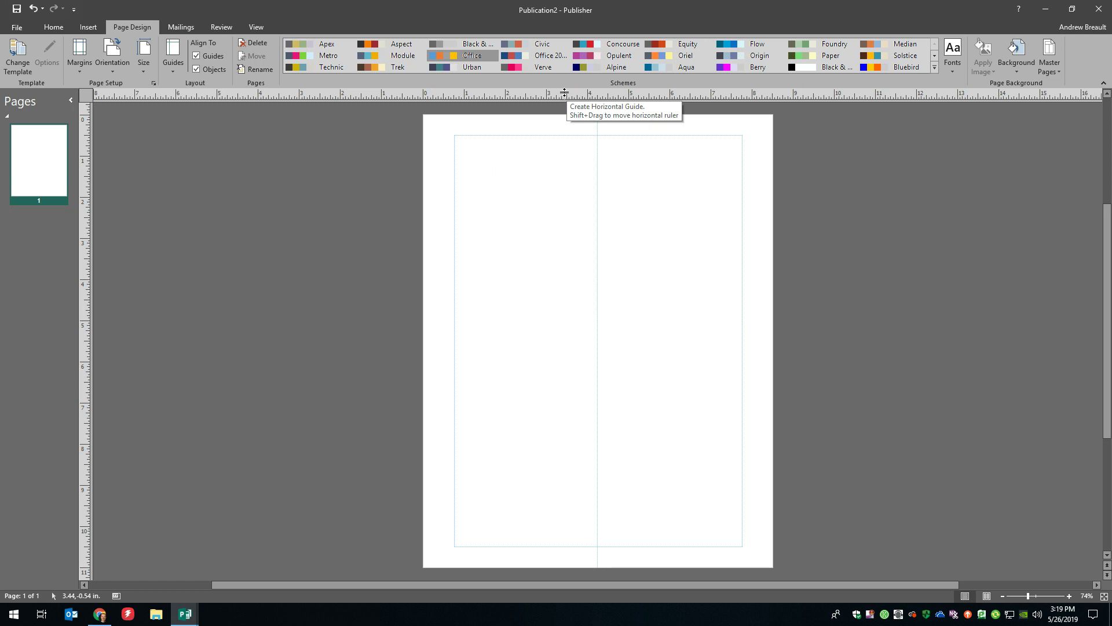
- Drag a horizontal ruler guide down to about 2.5 inches on the page
left_click_drag(567, 93, 557, 230)
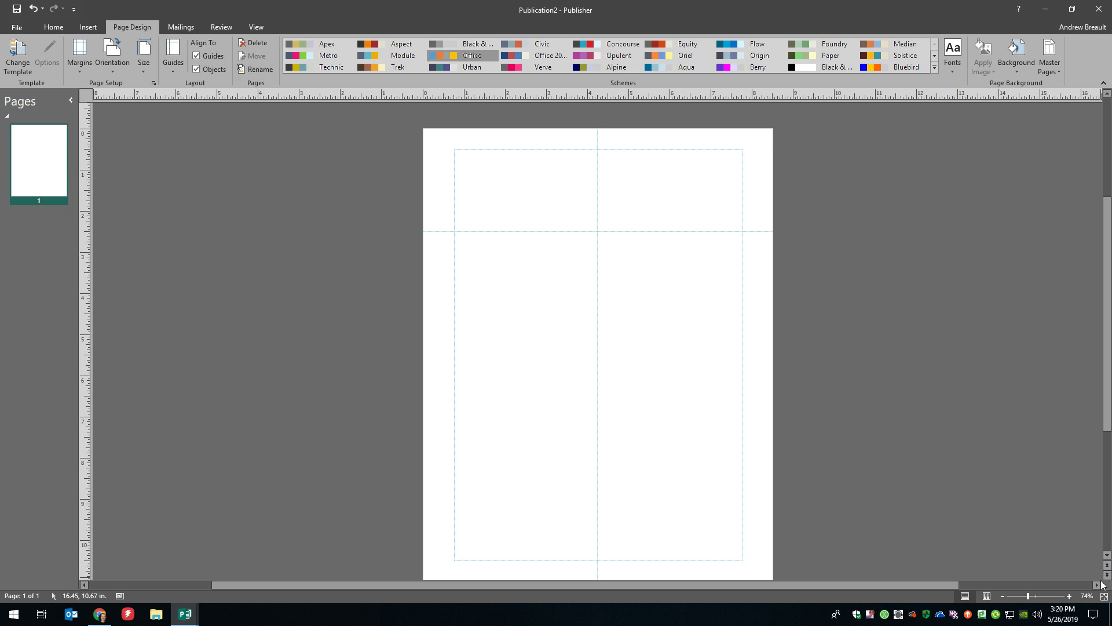
scroll(390, 265, "down", 1)
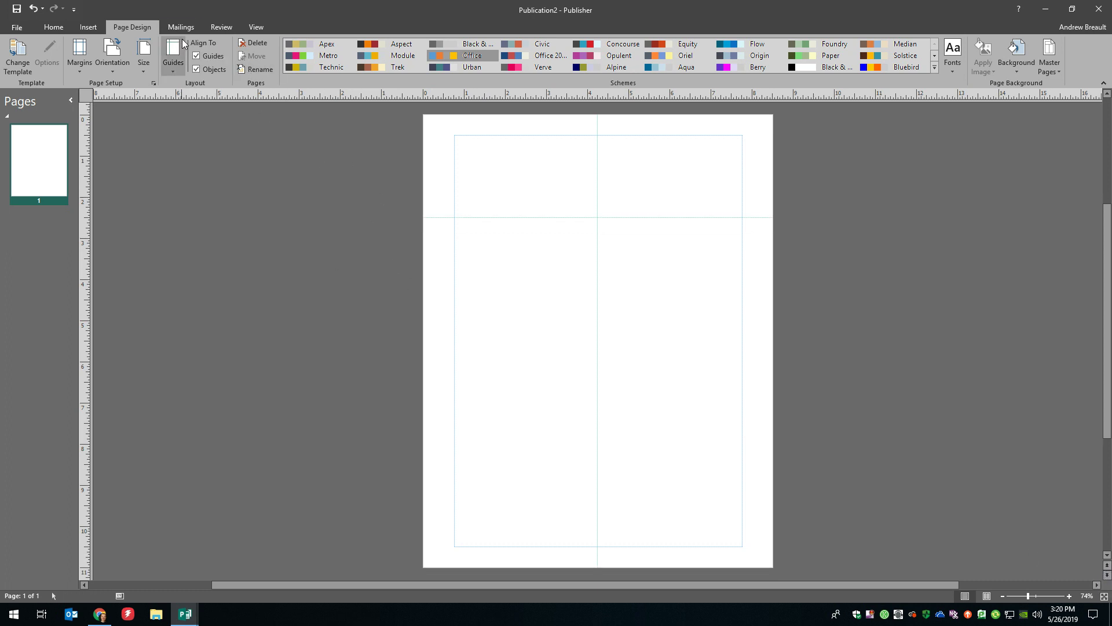
left_click(81, 71)
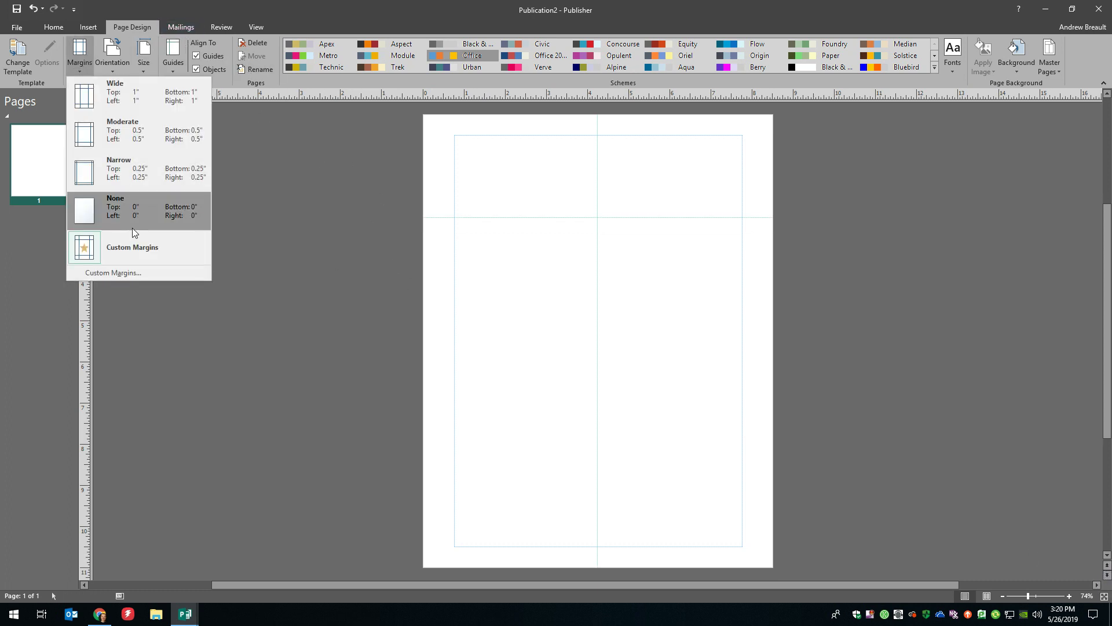
- Add horizontal ruler guides at 2.5, 4.5, 6.5 and 8.5 inches to split the sheet into five rows
left_click(342, 238)
left_click(173, 71)
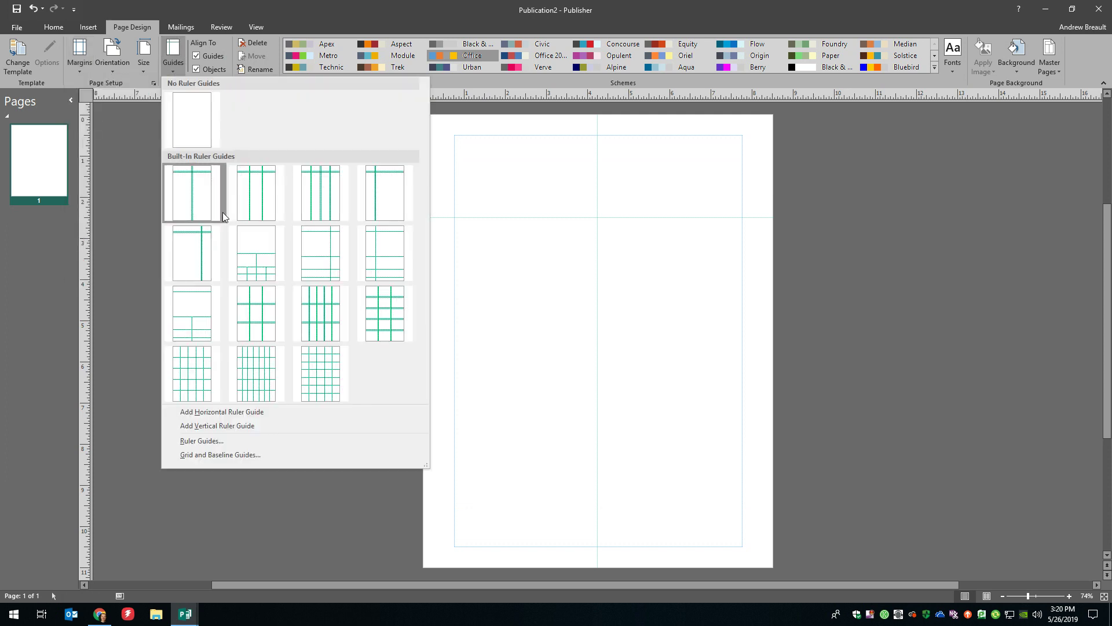
left_click(214, 446)
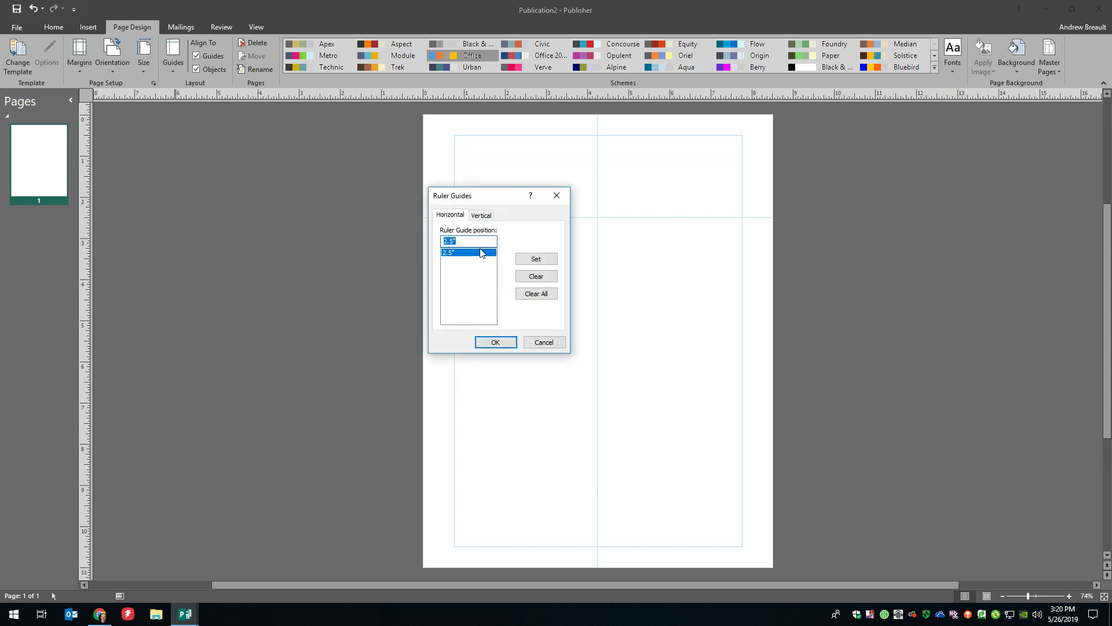
left_click(463, 242)
left_click(531, 259)
type("4.")
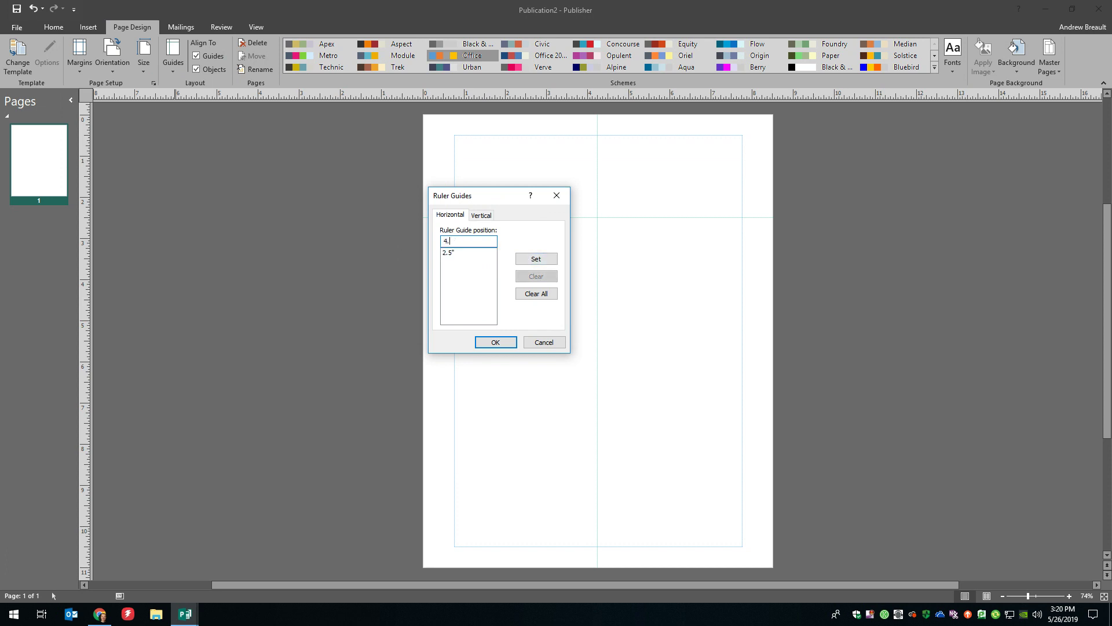
left_click(537, 258)
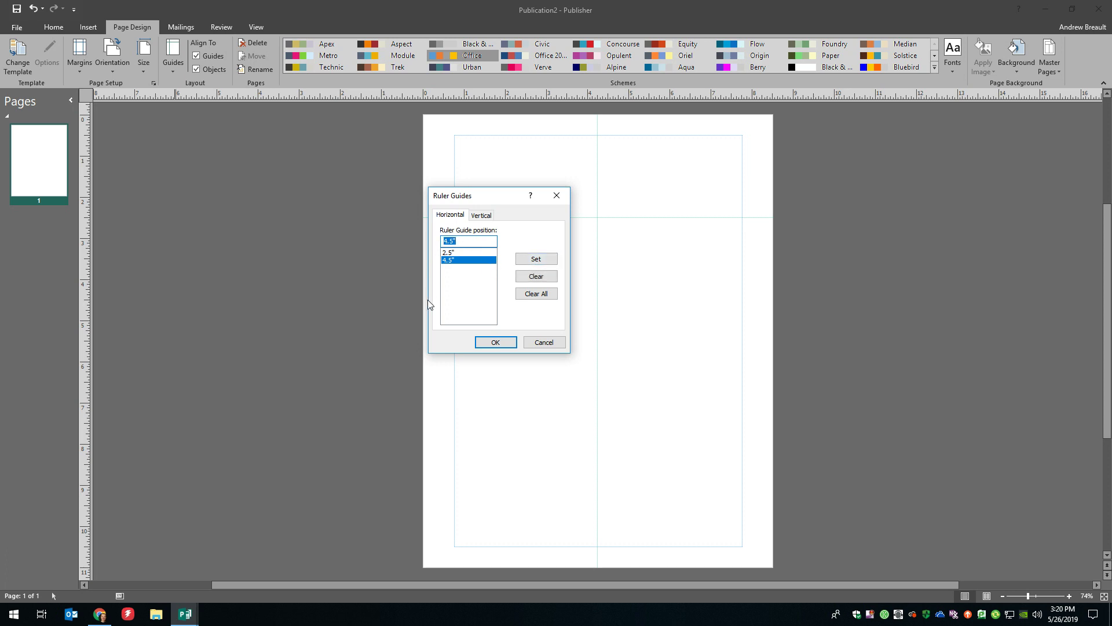
type("6")
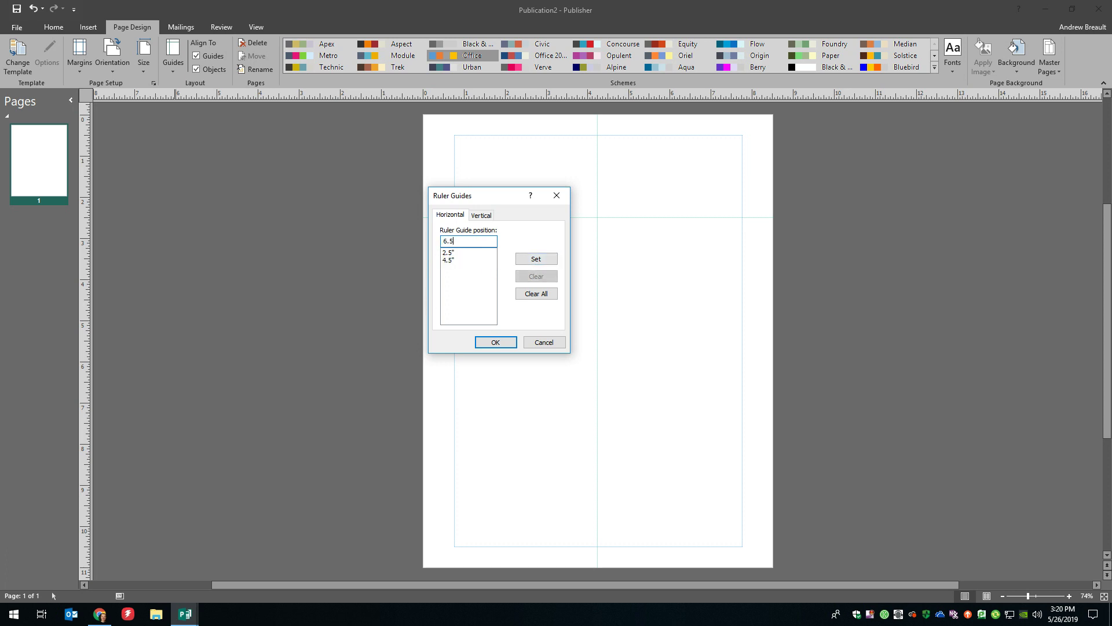
left_click(536, 259)
left_click(537, 261)
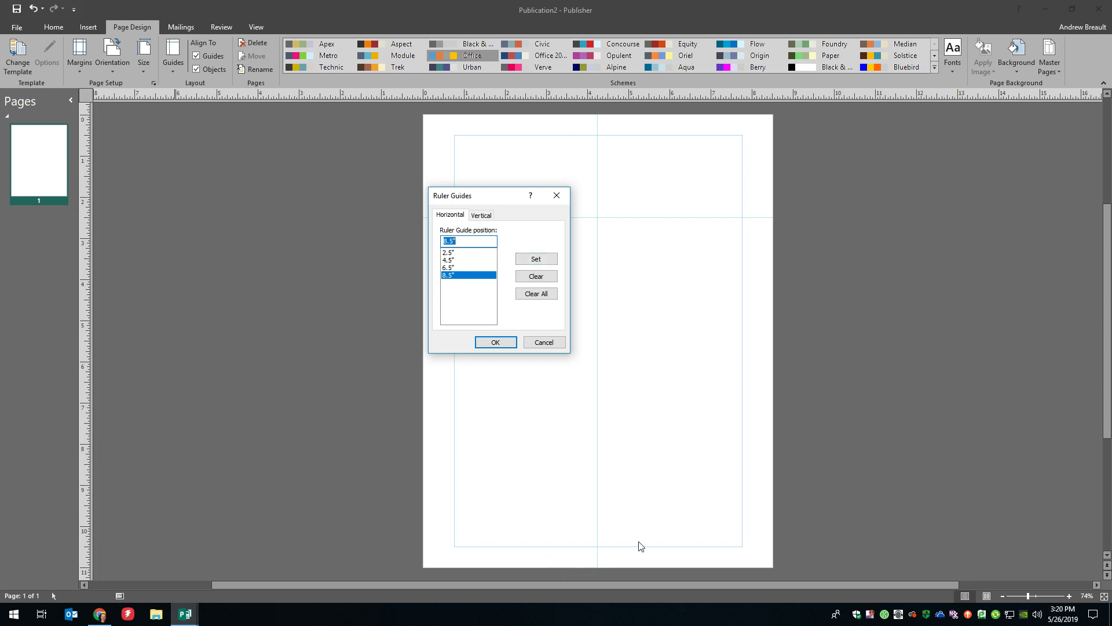
left_click(495, 339)
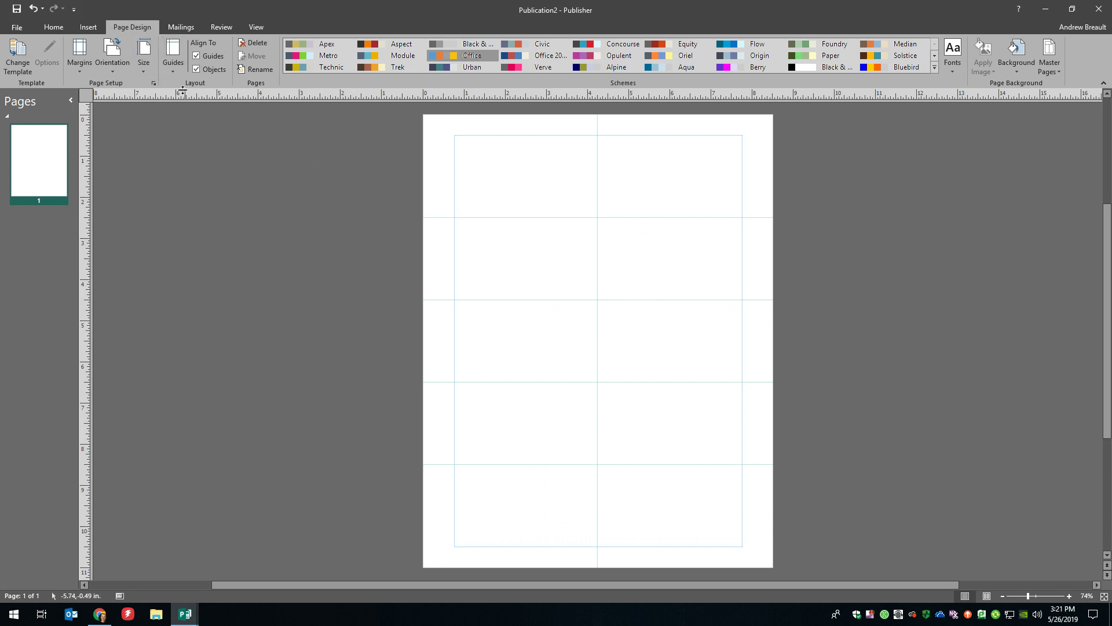
- Draw a blue rectangle in the top-left card and stretch it to 7.5 inches across both cards
left_click(46, 29)
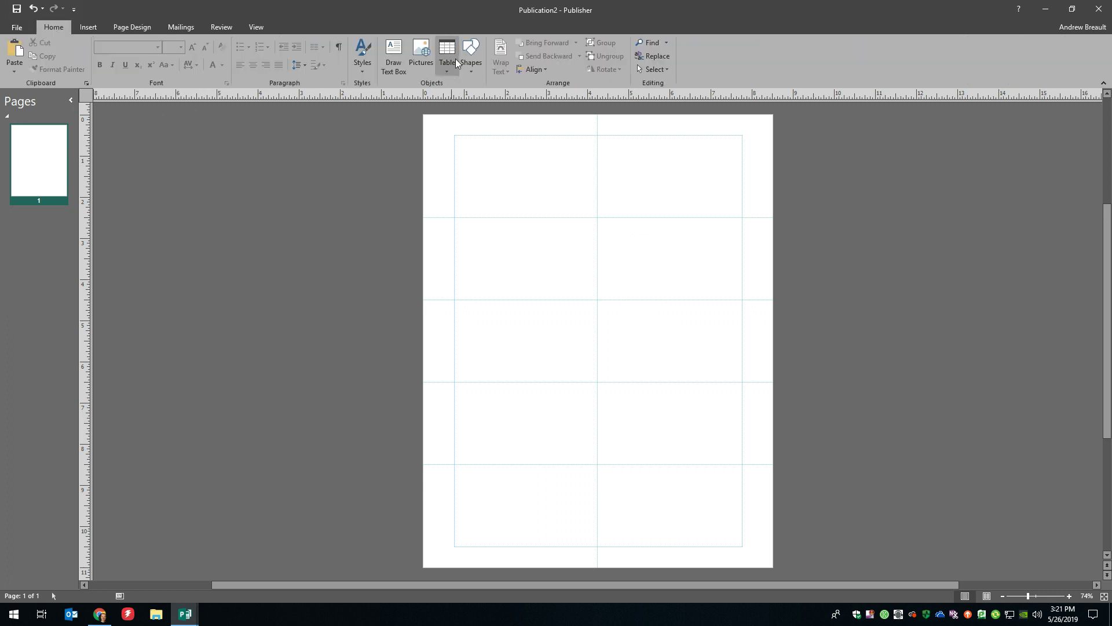
left_click(471, 56)
left_click(500, 95)
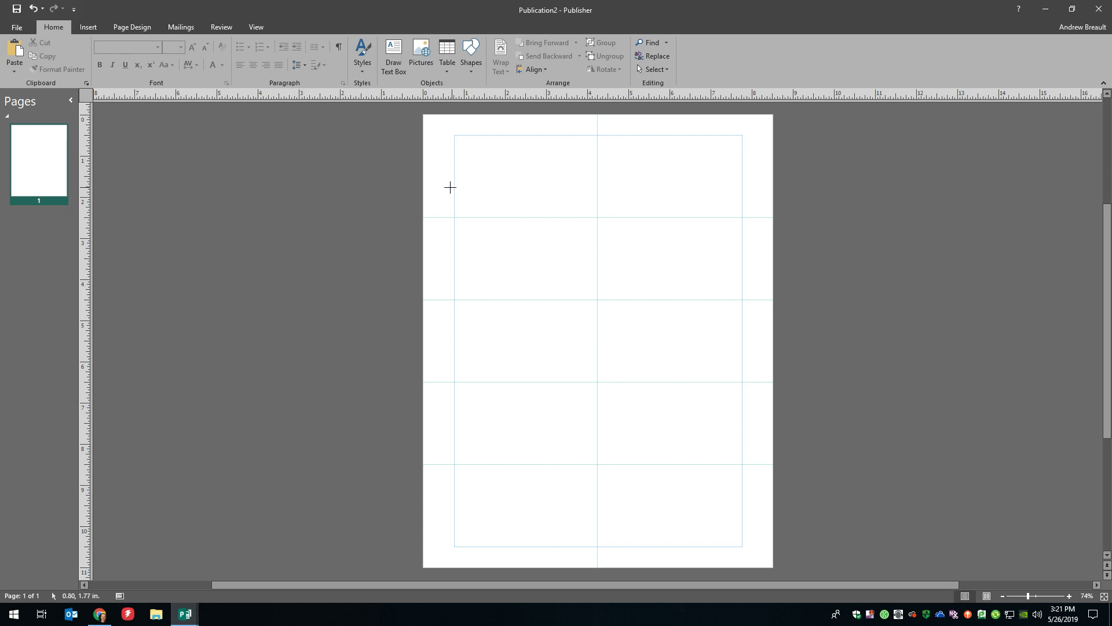
left_click_drag(455, 182, 597, 208)
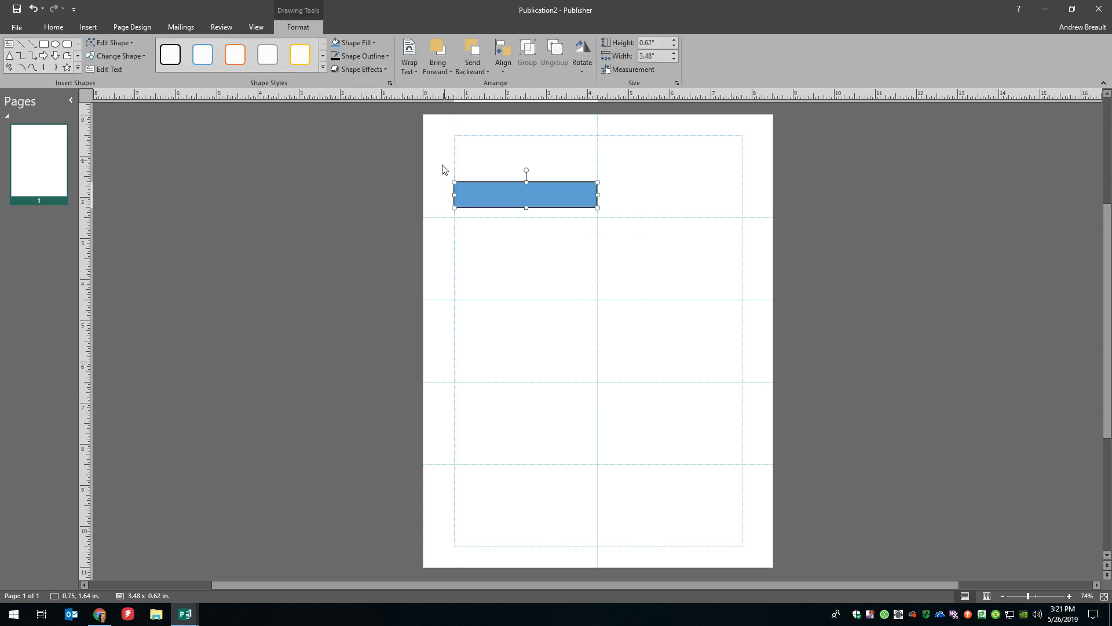
left_click_drag(457, 196, 444, 196)
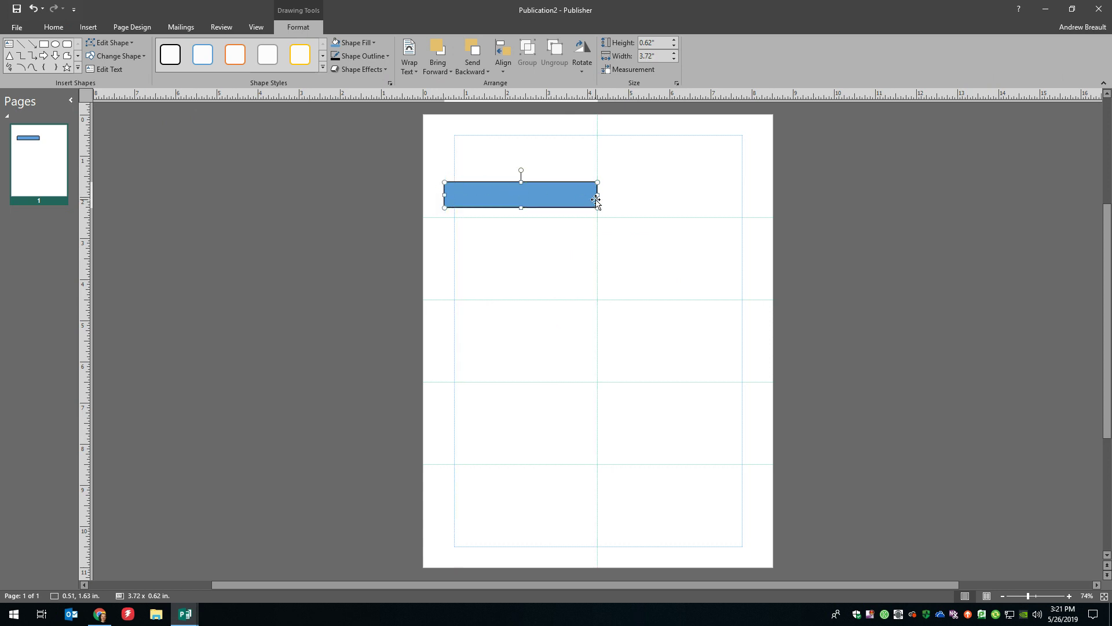
left_click_drag(598, 195, 752, 194)
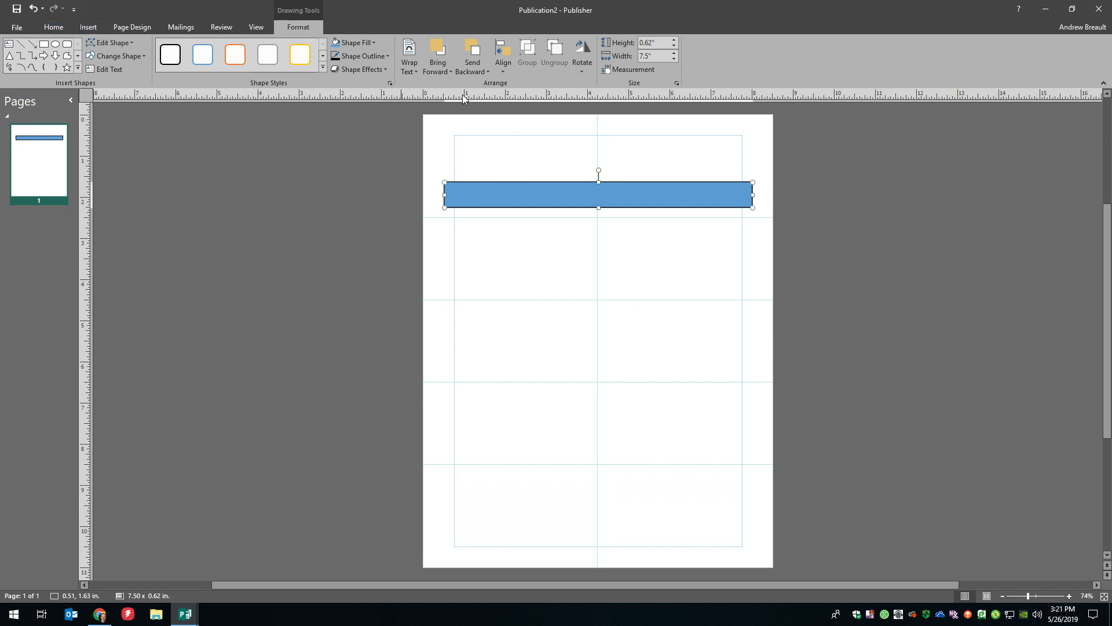
- Set the blue bar to No Outline, then Ctrl+drag copies down into the other four card rows
left_click(377, 55)
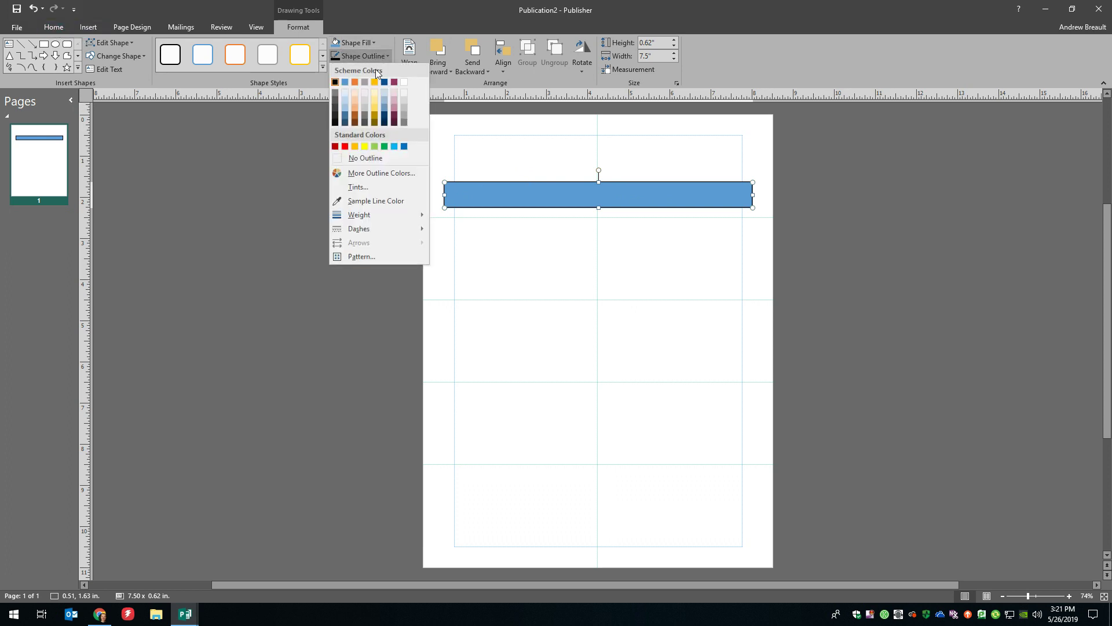
left_click(374, 163)
left_click(825, 265)
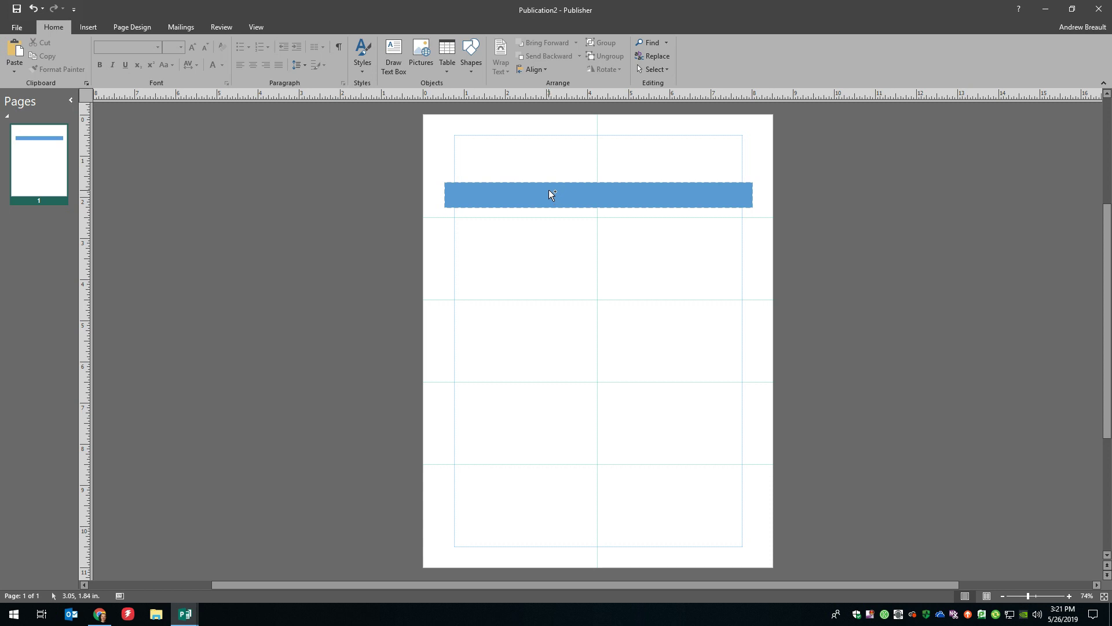
left_click_drag(549, 190, 487, 523)
left_click(884, 403)
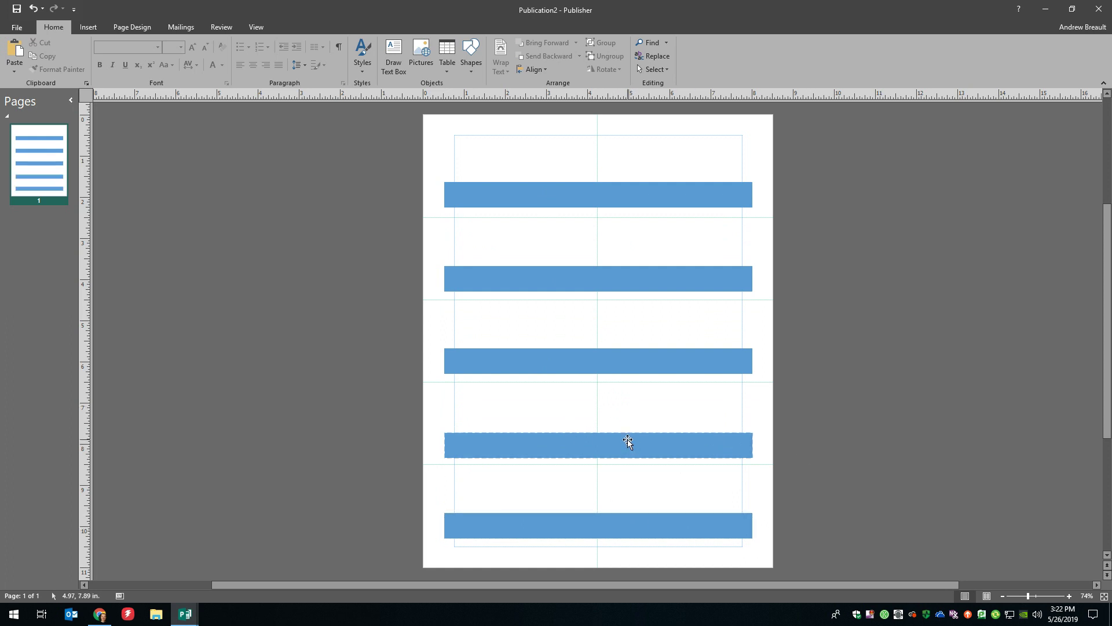
- Draw a small rectangle in the top-left card and fill it orange
left_click(475, 51)
left_click(502, 101)
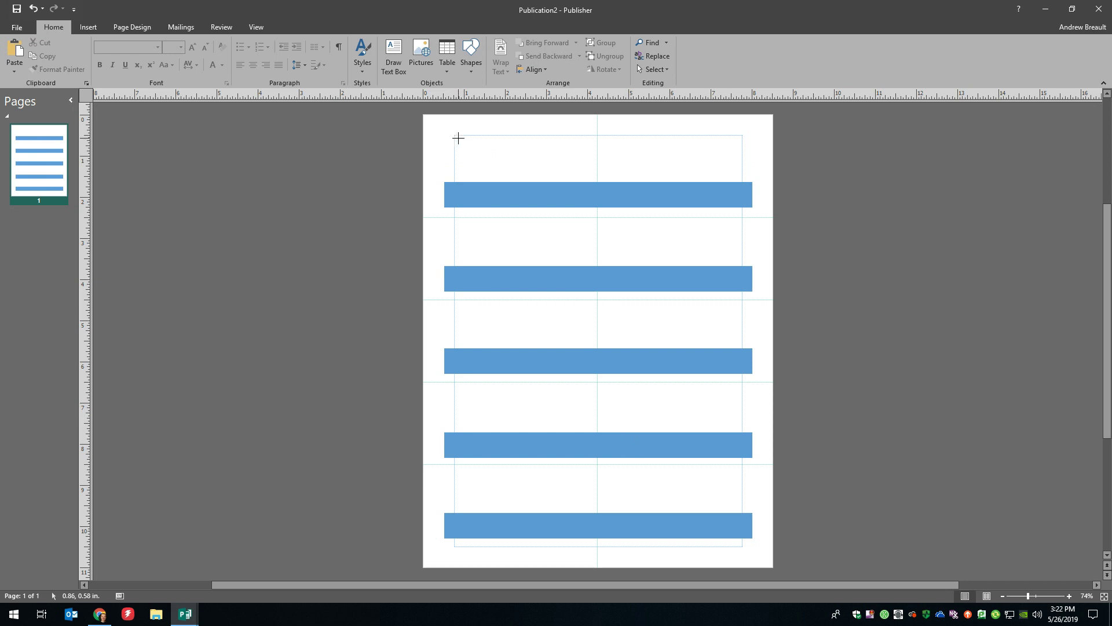
left_click_drag(459, 138, 489, 179)
left_click(370, 44)
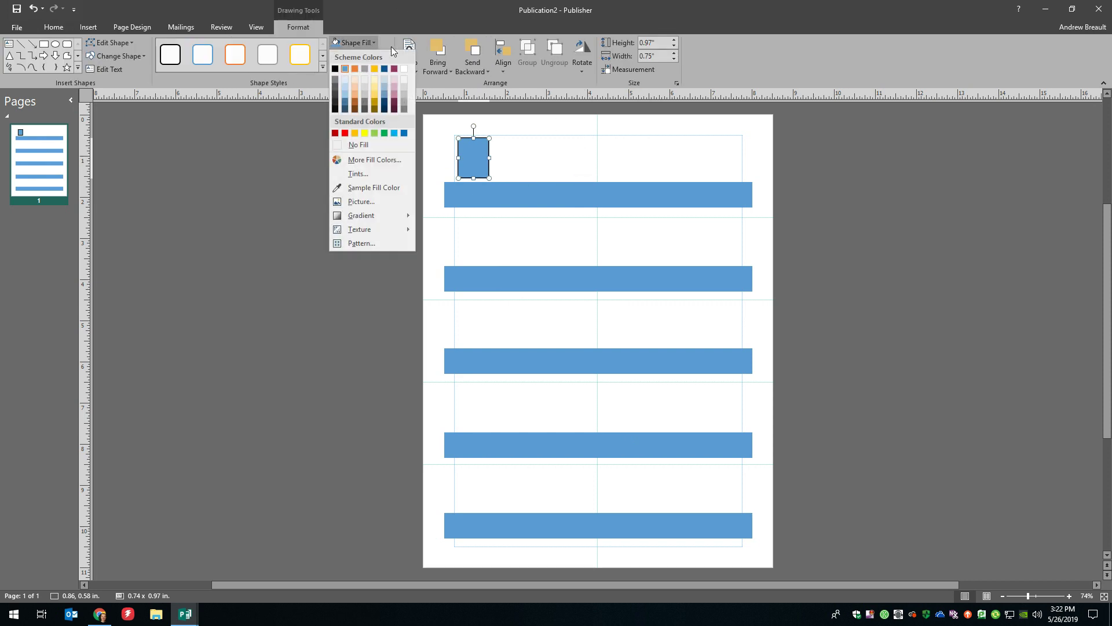
left_click(353, 69)
left_click(538, 150)
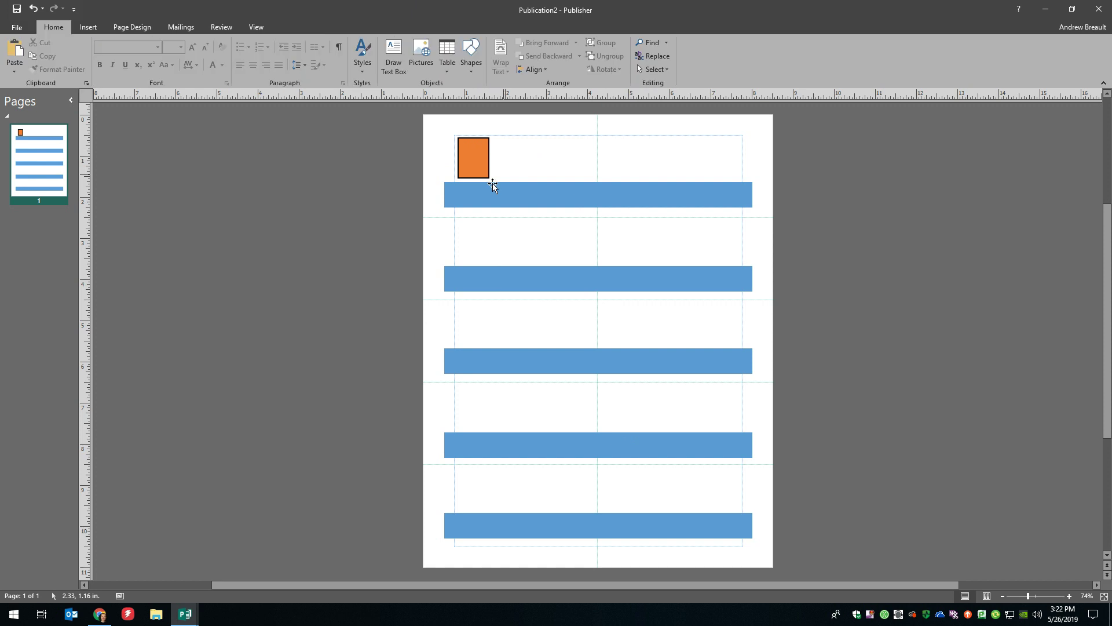
- Copy the orange square into the right-hand card, then copy both into the second row
left_click_drag(472, 155, 615, 147)
left_click(474, 148, "shift")
left_click_drag(475, 148, 479, 232)
left_click(790, 249)
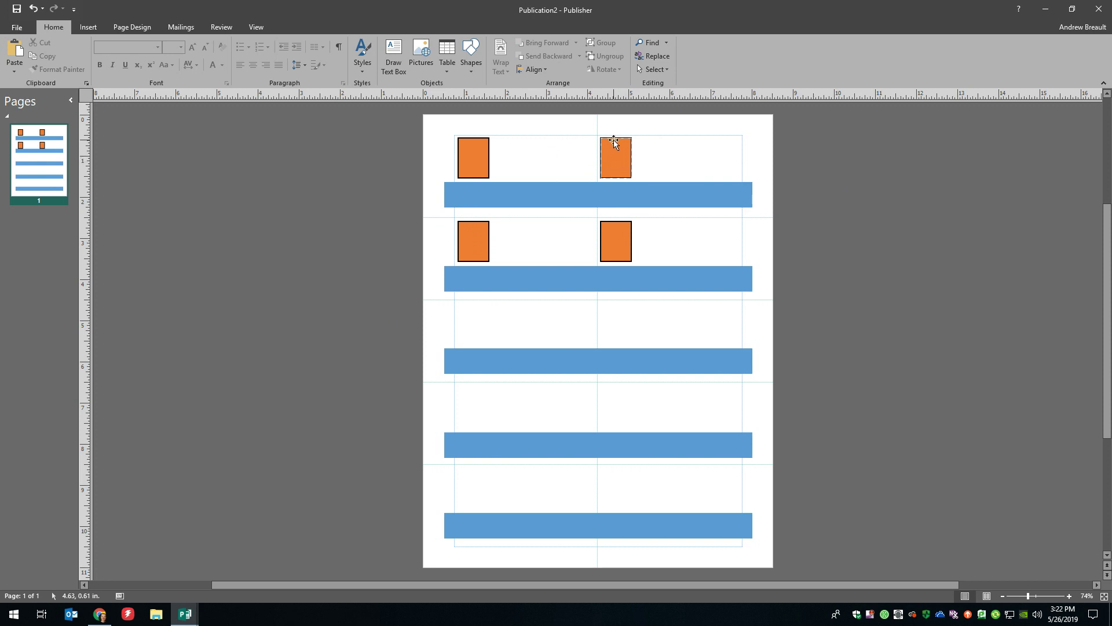
mouse_move(436, 124)
left_mouse_down()
mouse_move(648, 281)
mouse_move(779, 311)
mouse_move(763, 311)
left_mouse_up()
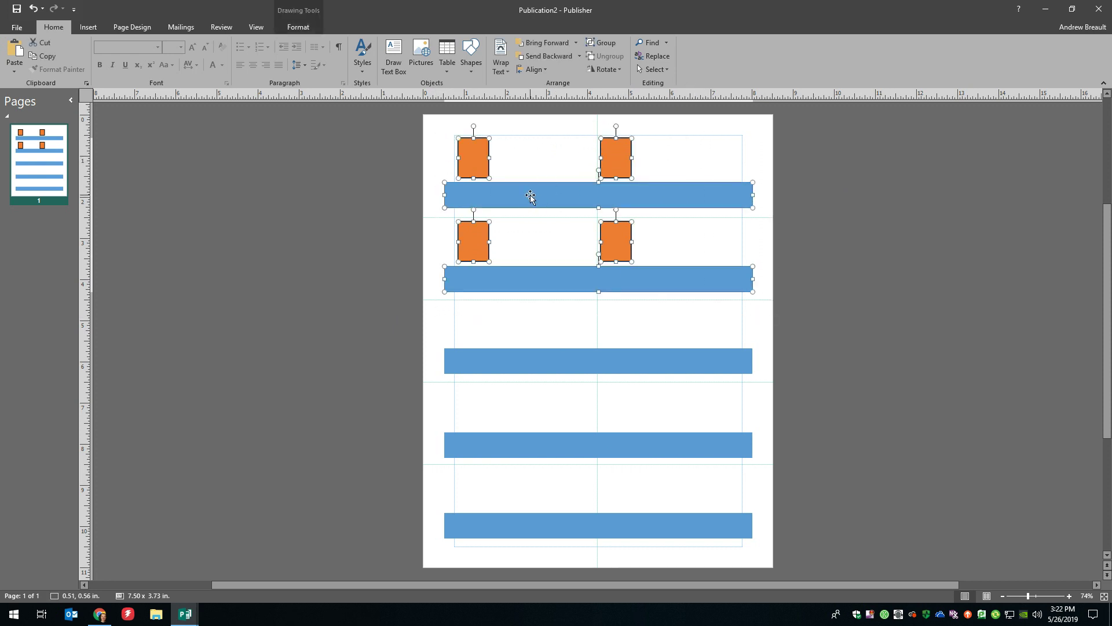
left_click_drag(529, 197, 535, 196)
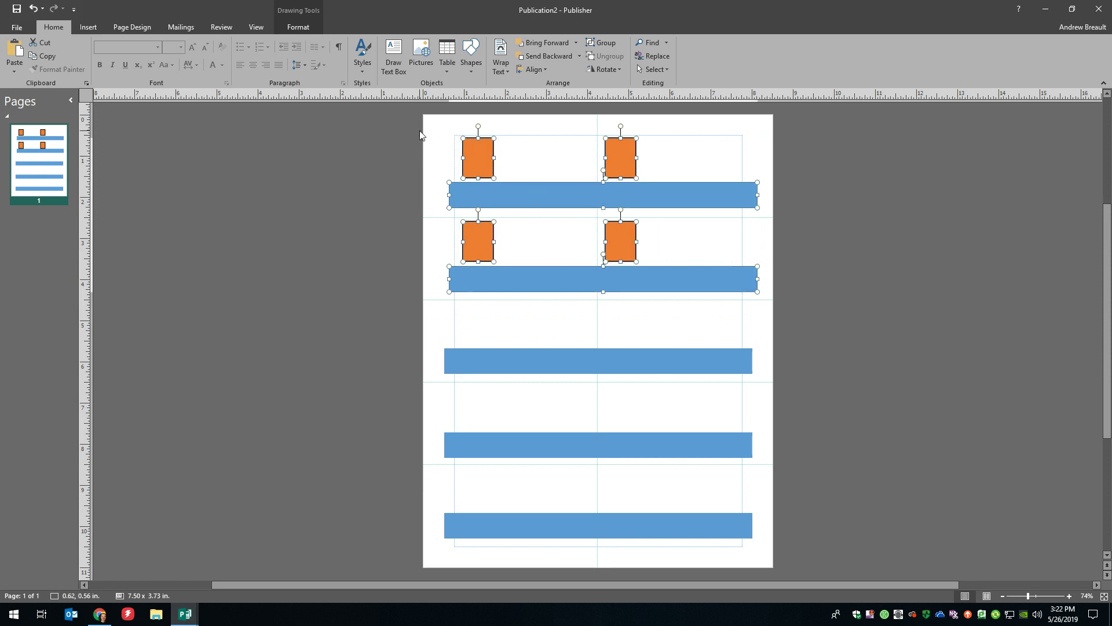
key("ctrl+z")
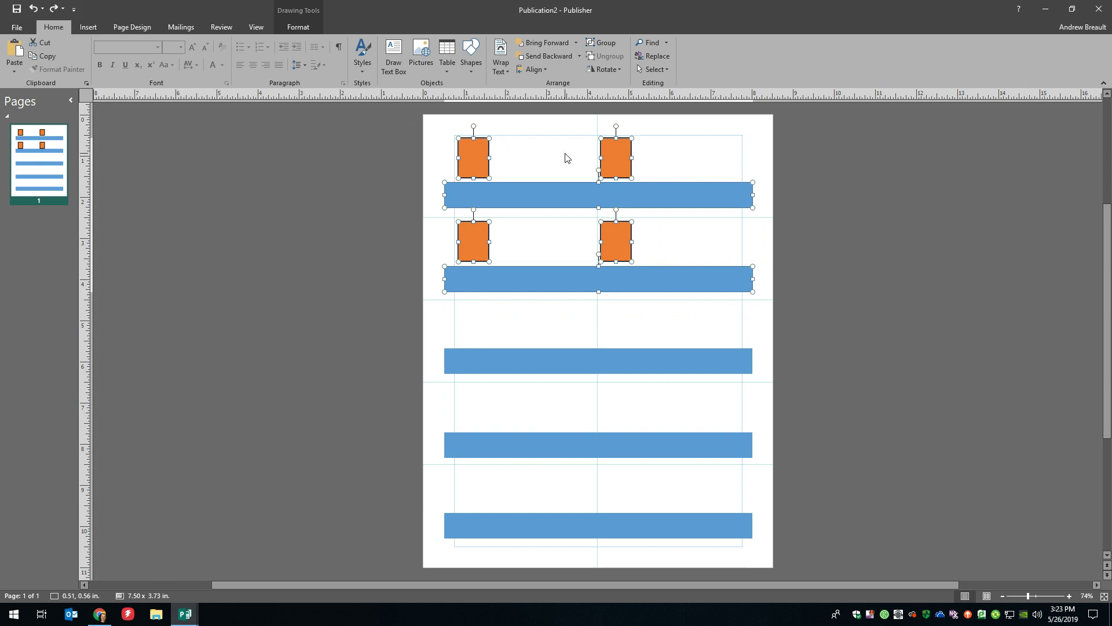
key("ctrl+z")
key("ctrl+y")
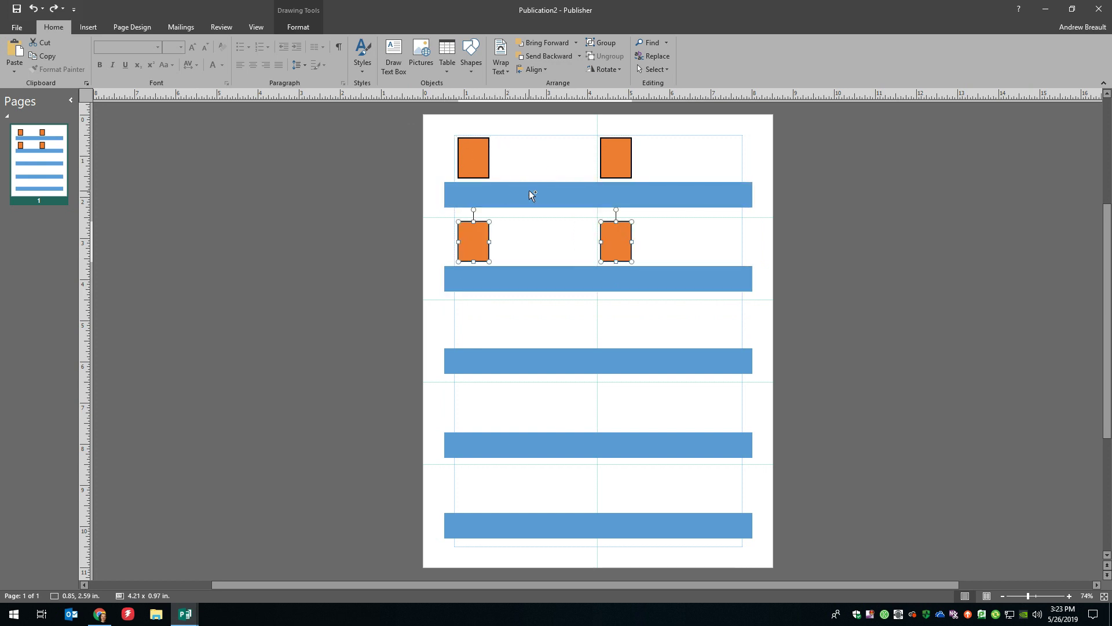
left_click(554, 131)
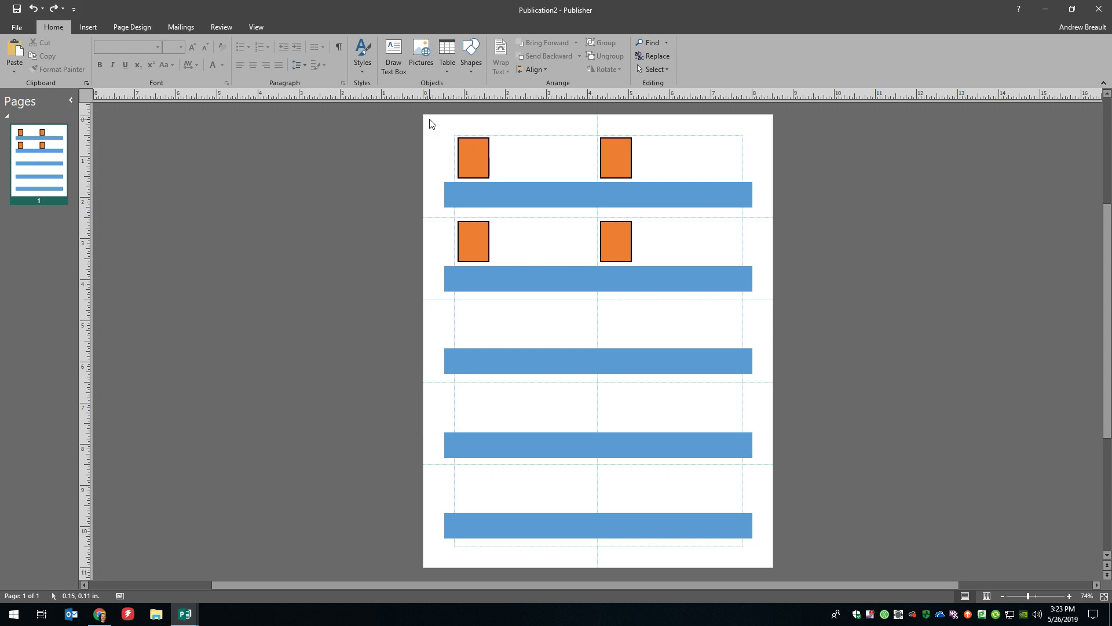
mouse_move(432, 124)
left_mouse_down()
mouse_move(658, 496)
mouse_move(778, 564)
left_mouse_up()
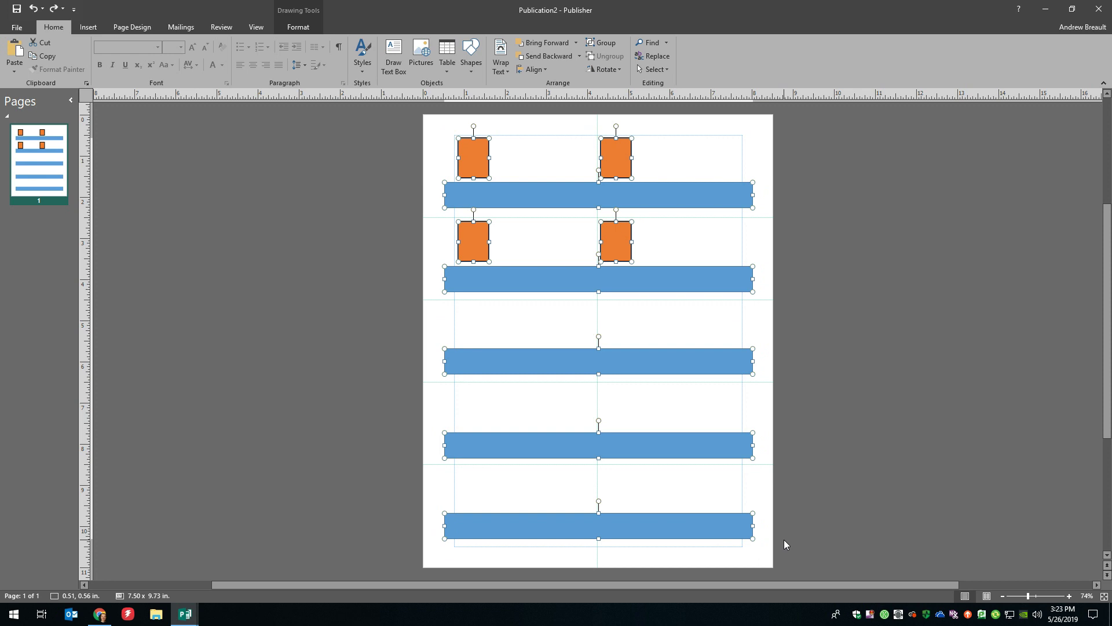
key("Left")
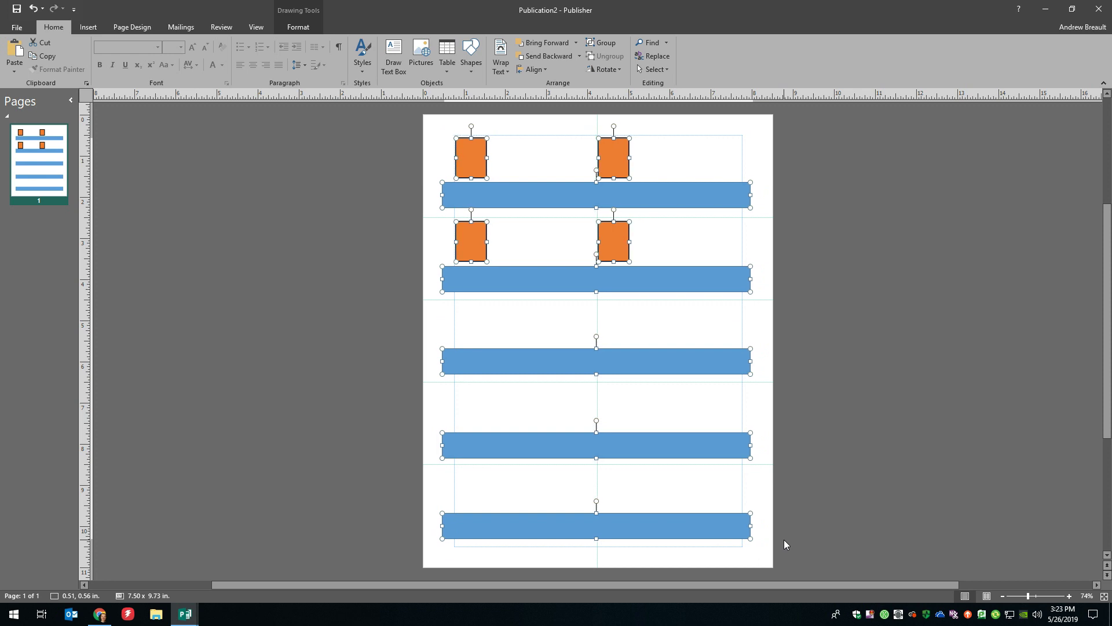
key("alt+Left")
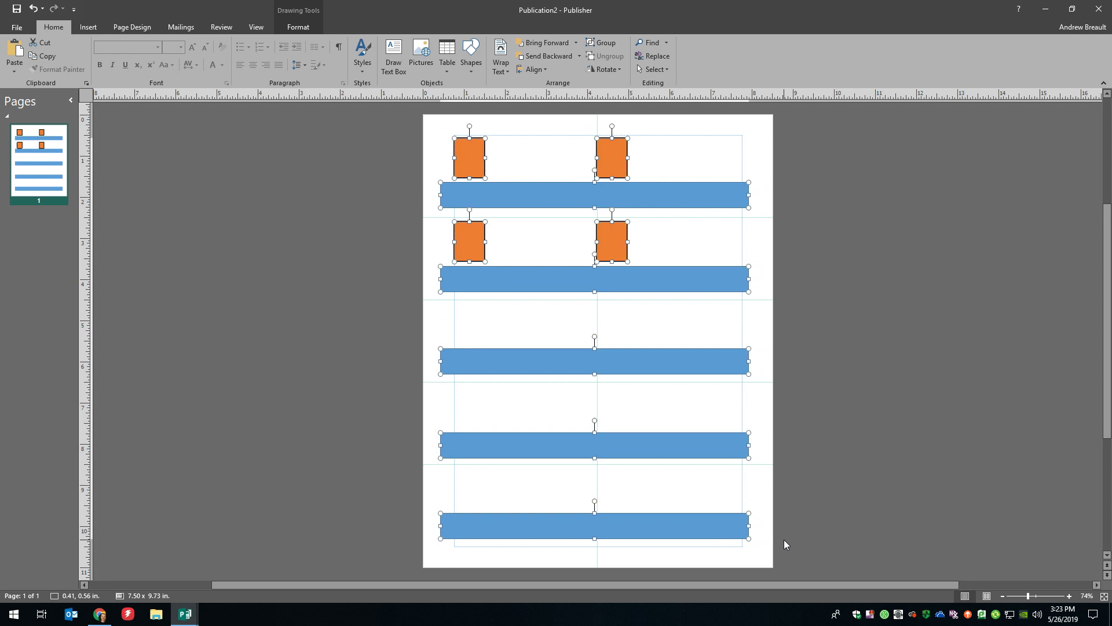
key("Up")
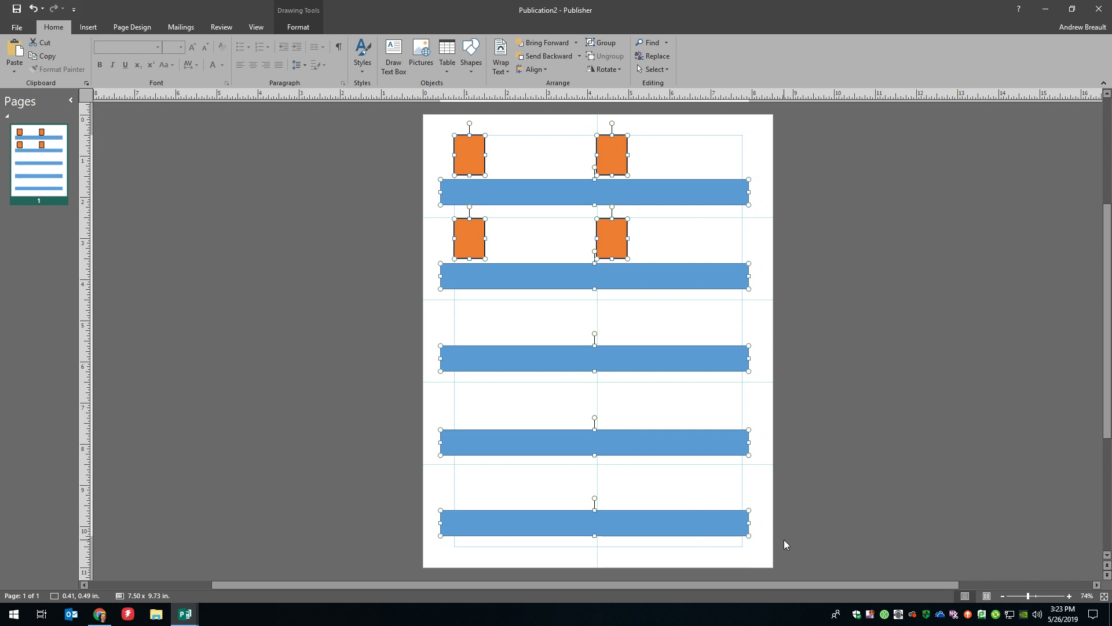
key("alt+Down")
key("alt+Down")
key("alt+Down")
key("alt+Down")
key("ctrl+z")
key("ctrl+z")
key("ctrl+z")
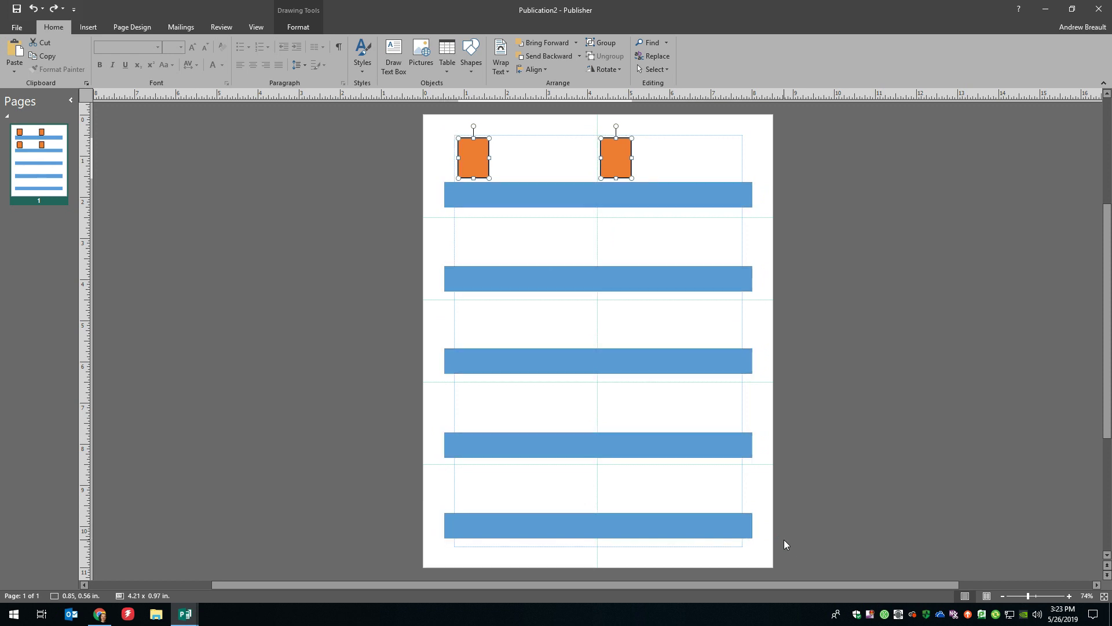
key("ctrl+y")
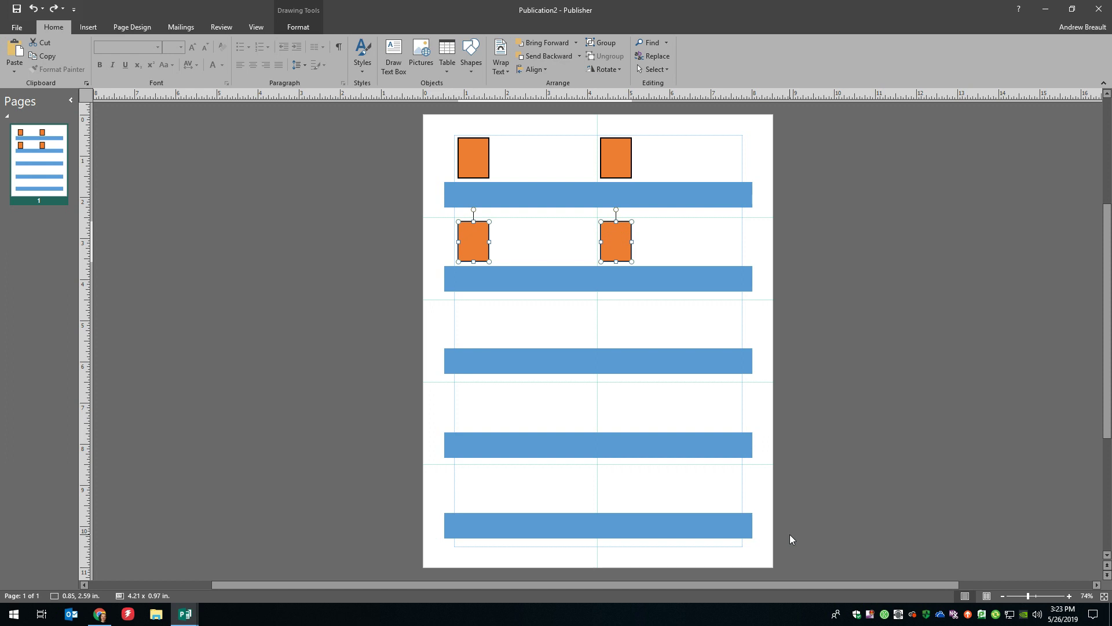
- Drag the top-right orange square's corner handle outward slightly, then switch to the Publication1 window
left_click(873, 268)
left_click(622, 164)
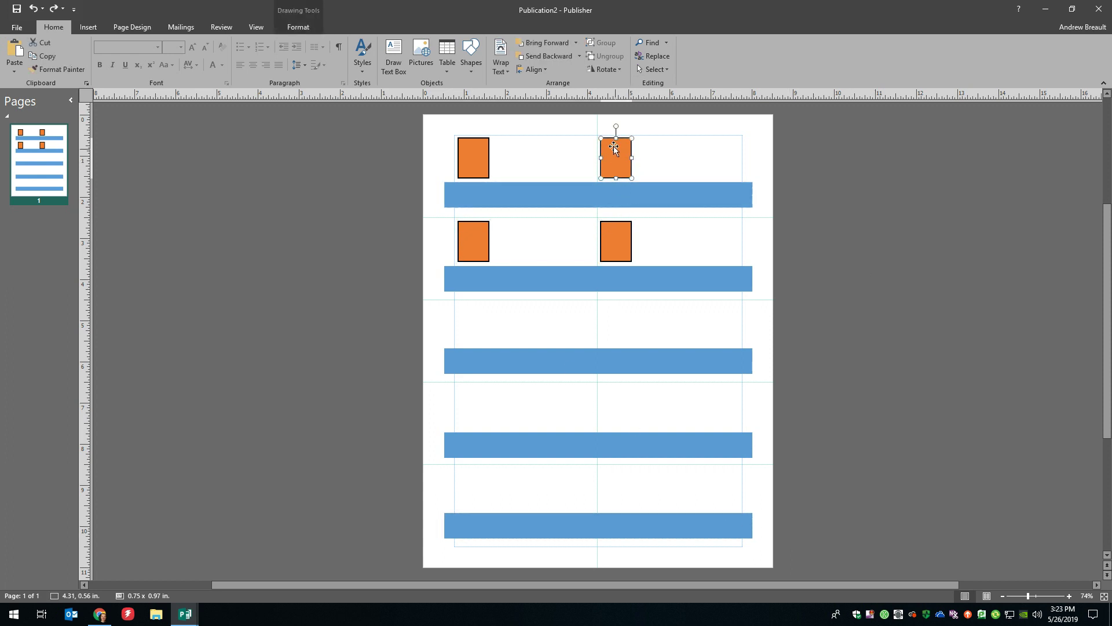
left_click_drag(601, 138, 614, 135)
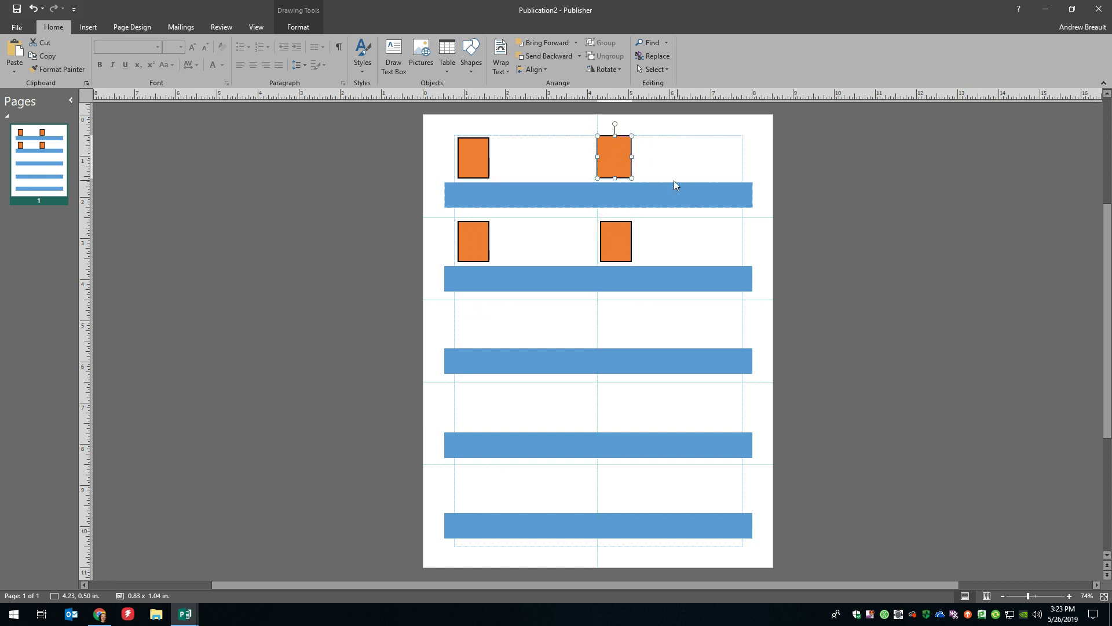
left_click(185, 613)
- Draw a 0.84" x 1" rectangle at Publication1's top-left corner above the blue band and fill it orange
left_click(165, 566)
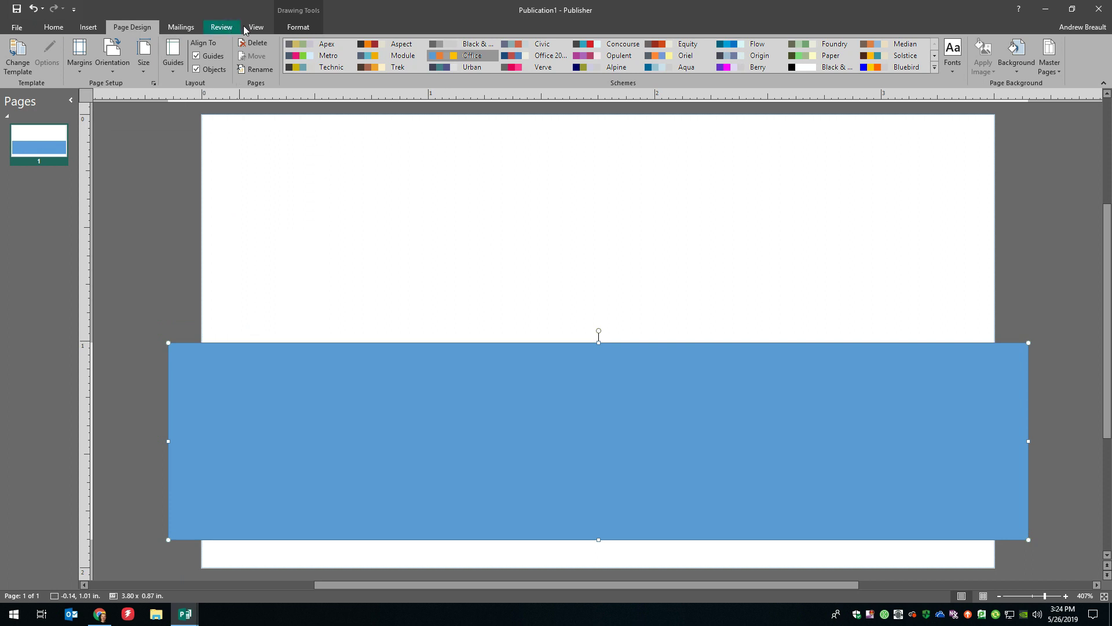
left_click(53, 27)
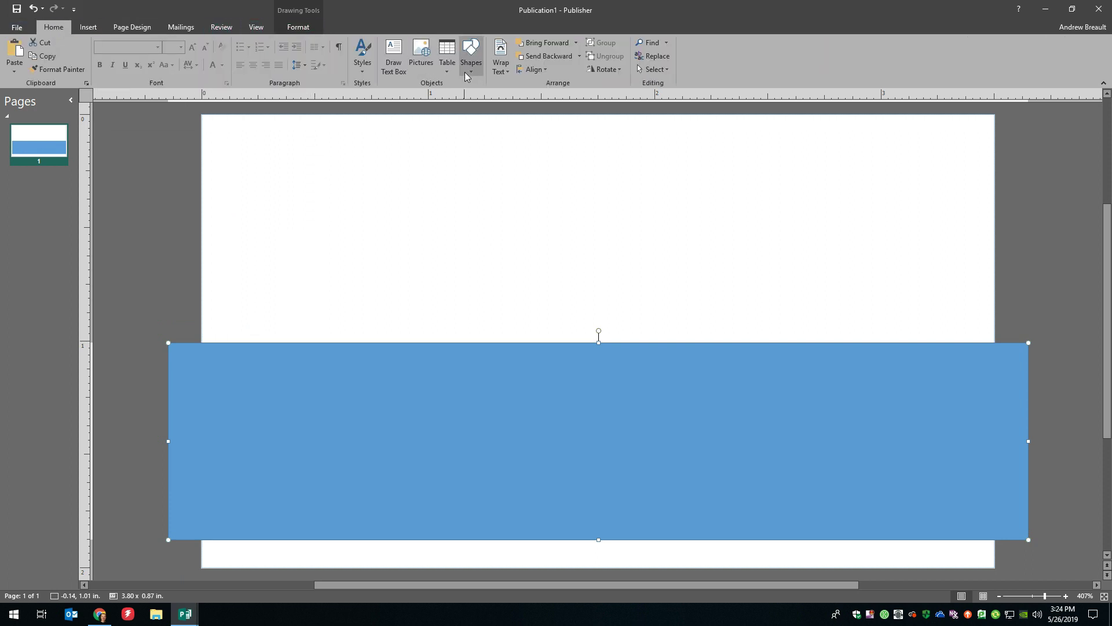
left_click(484, 60)
left_click(487, 100)
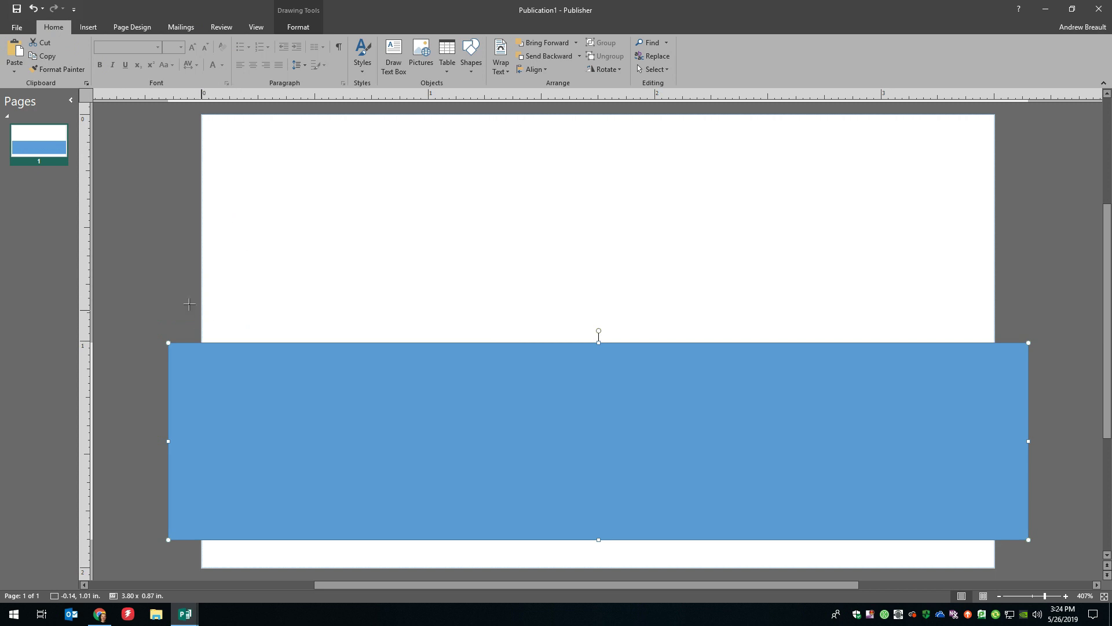
left_click_drag(199, 109, 388, 334)
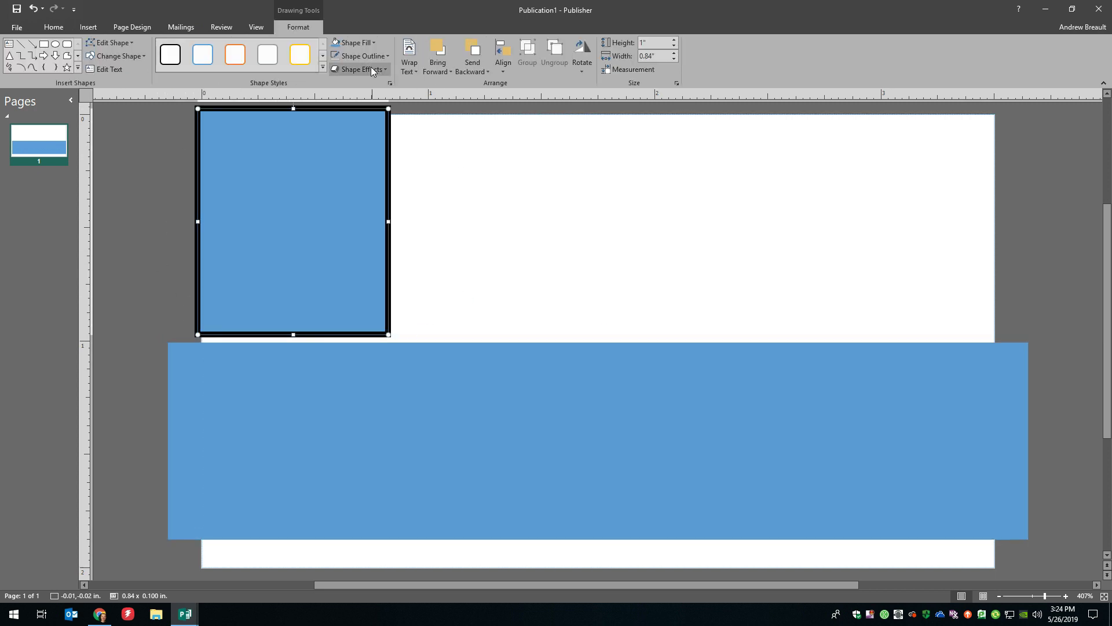
left_click(367, 44)
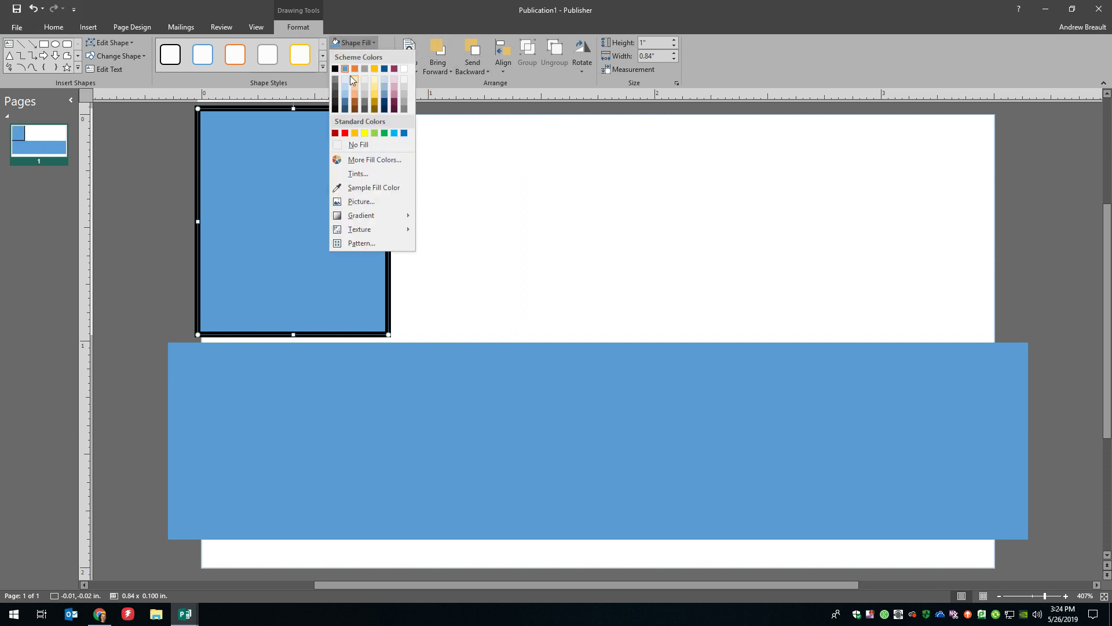
left_click(355, 69)
left_click(571, 179)
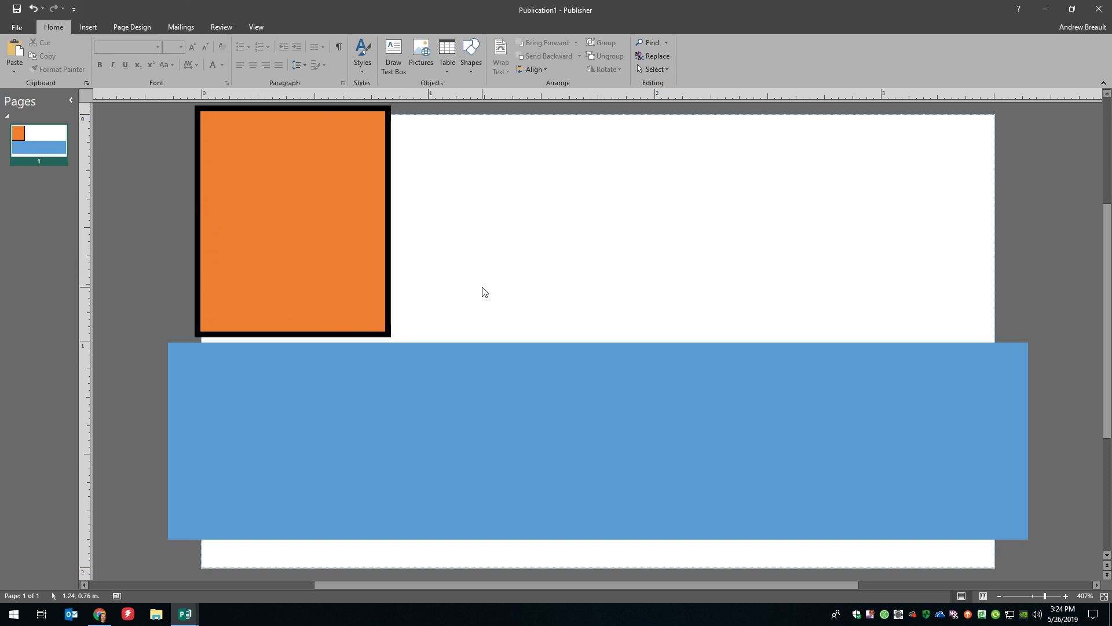
- Preview the card printed ten times per letter sheet with Ctrl+P, then switch to Publication2
key("ctrl+p")
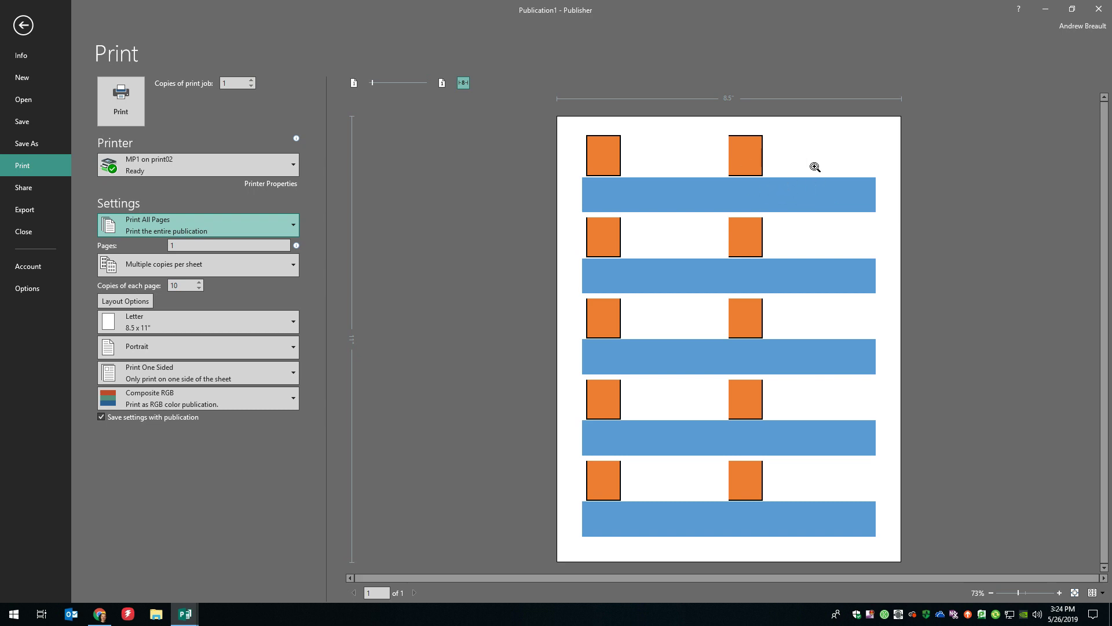
mouse_move(191, 615)
left_click(168, 583)
mouse_move(180, 615)
left_click(245, 557)
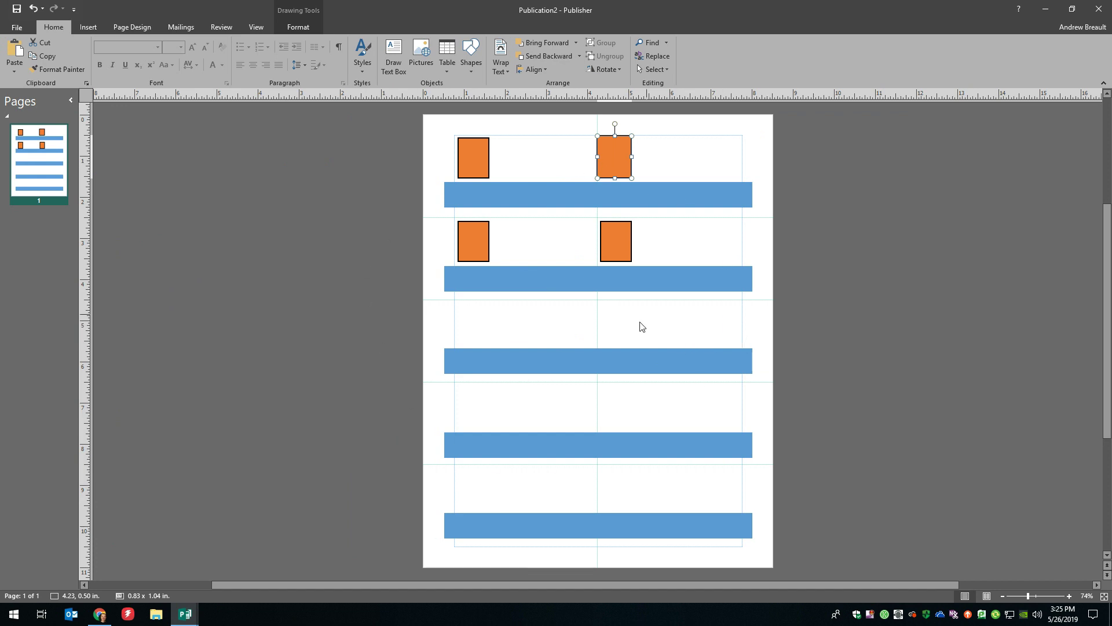
left_click(916, 287)
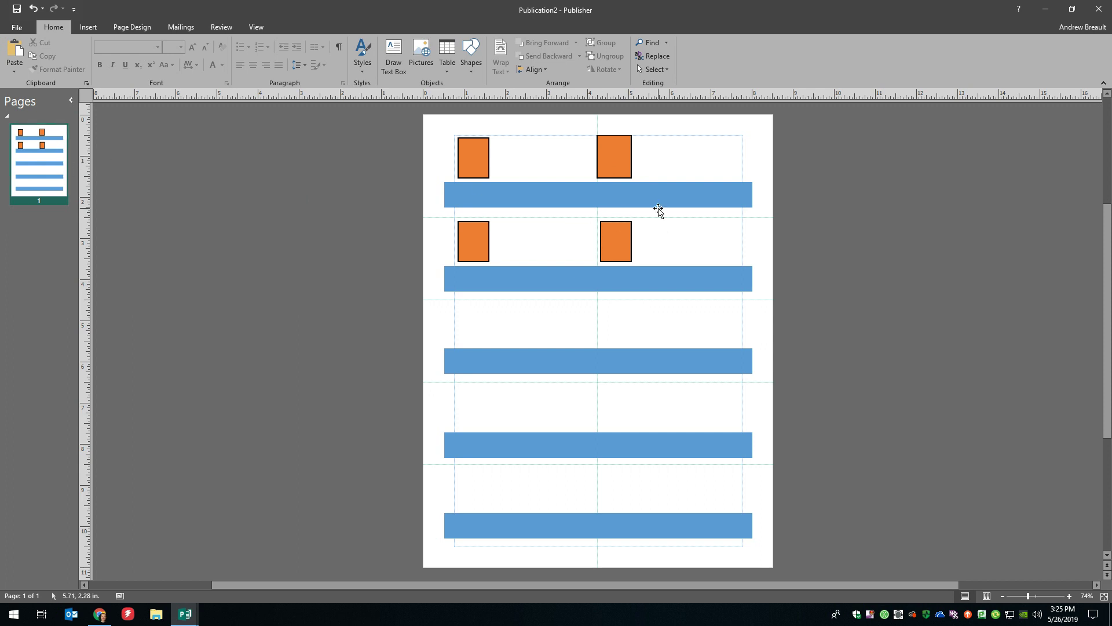
- Insert a duplicate of page 1, then marquee-select and delete every shape on page 2
right_click(40, 169)
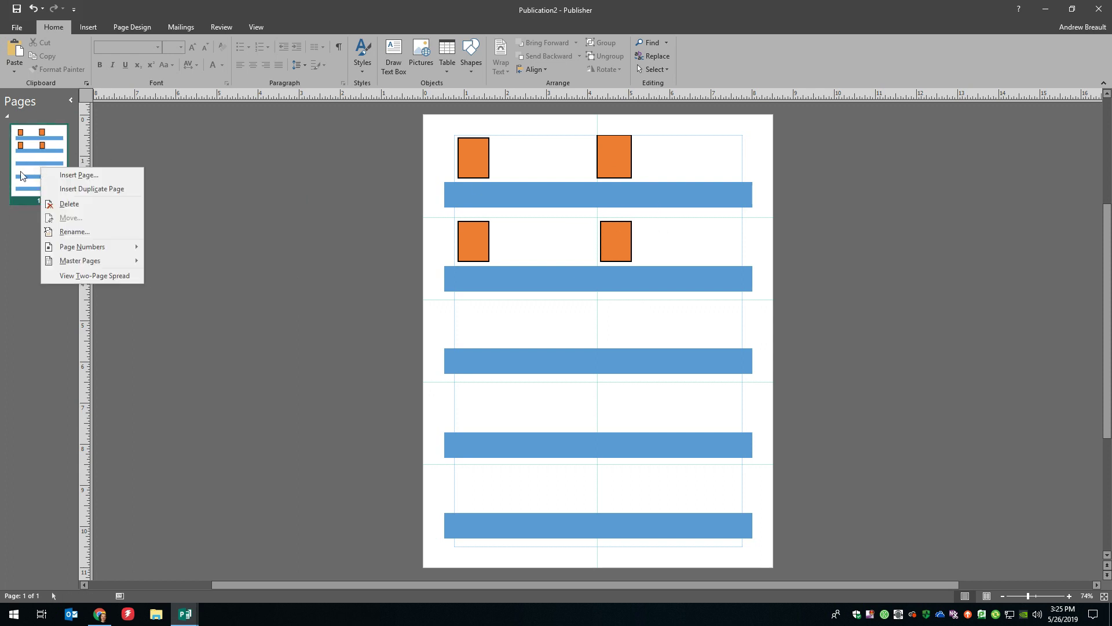
left_click(111, 188)
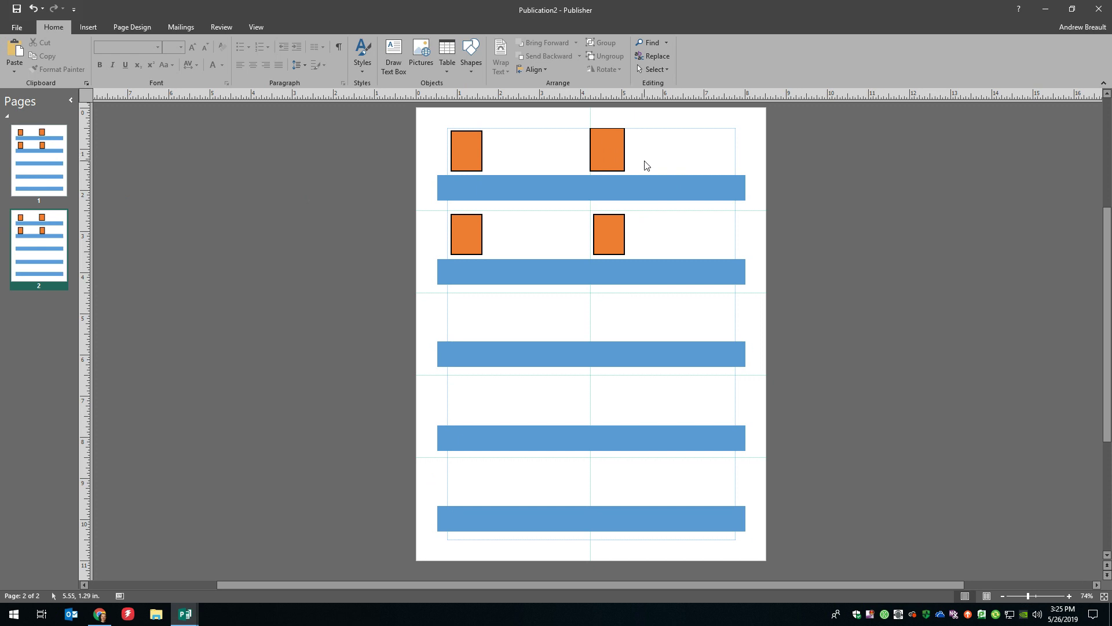
mouse_move(423, 118)
left_mouse_down()
mouse_move(533, 290)
mouse_move(804, 460)
mouse_move(755, 320)
mouse_move(750, 341)
left_mouse_up()
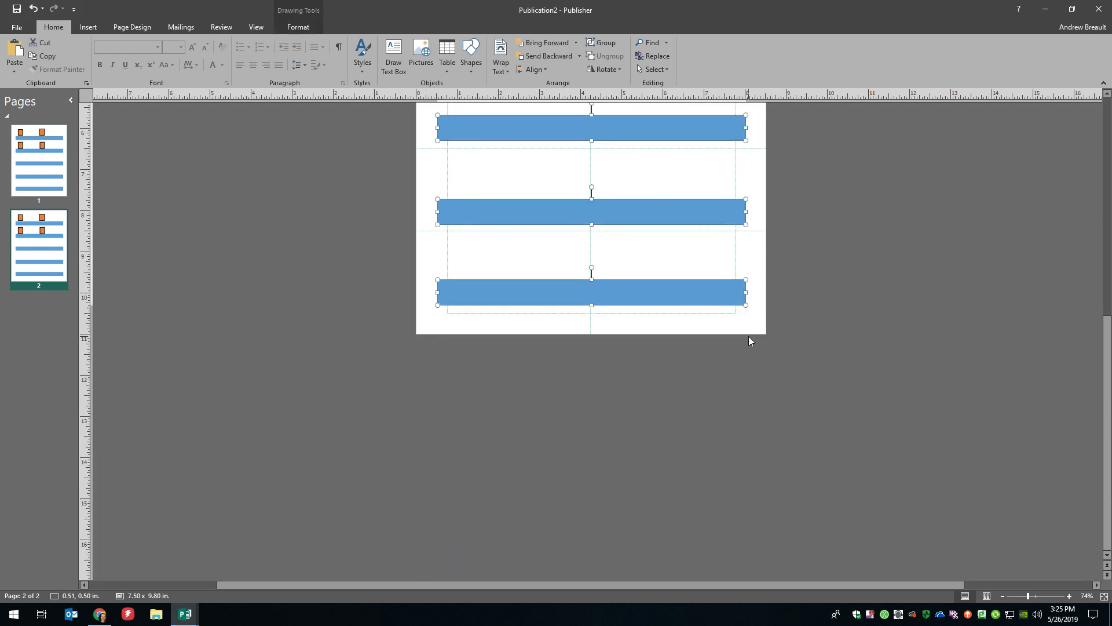
key("Delete")
scroll(768, 312, "up", 3)
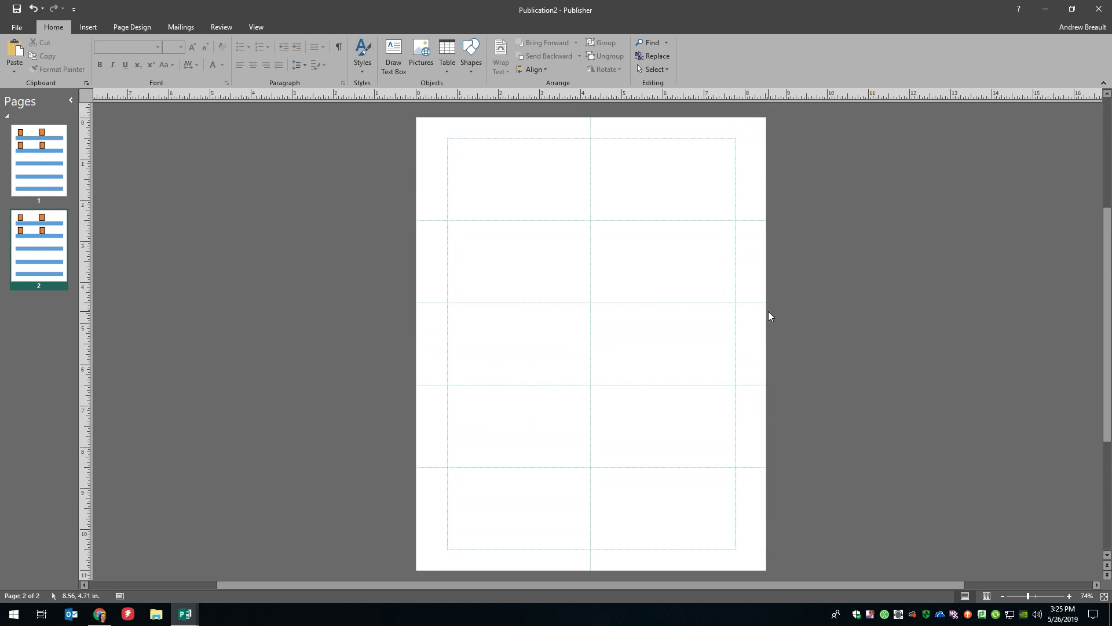
scroll(768, 313, "up", 1)
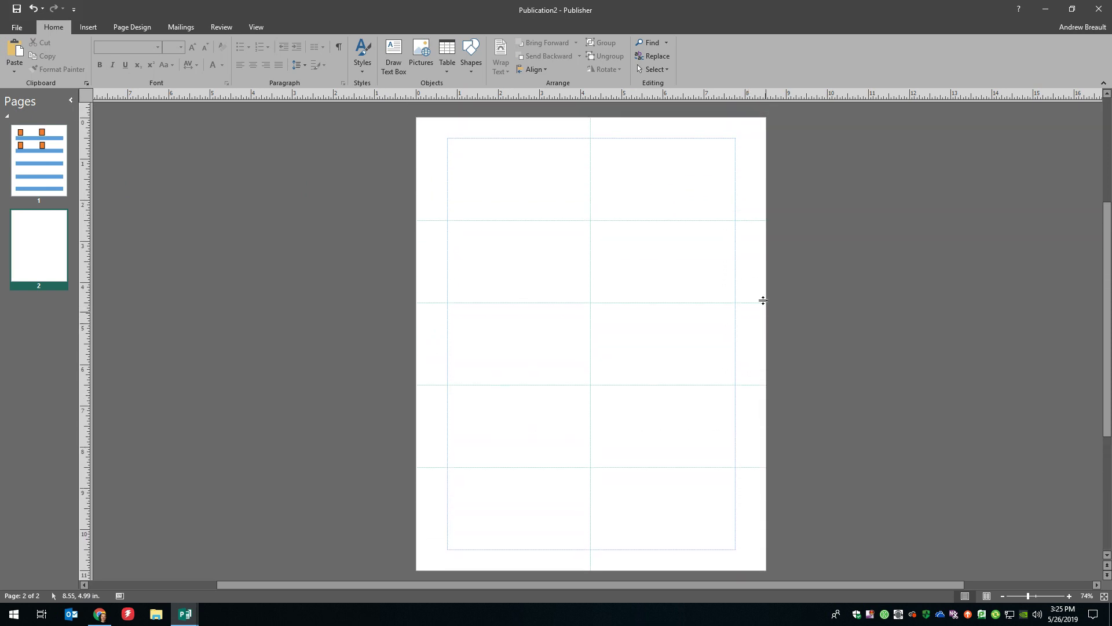